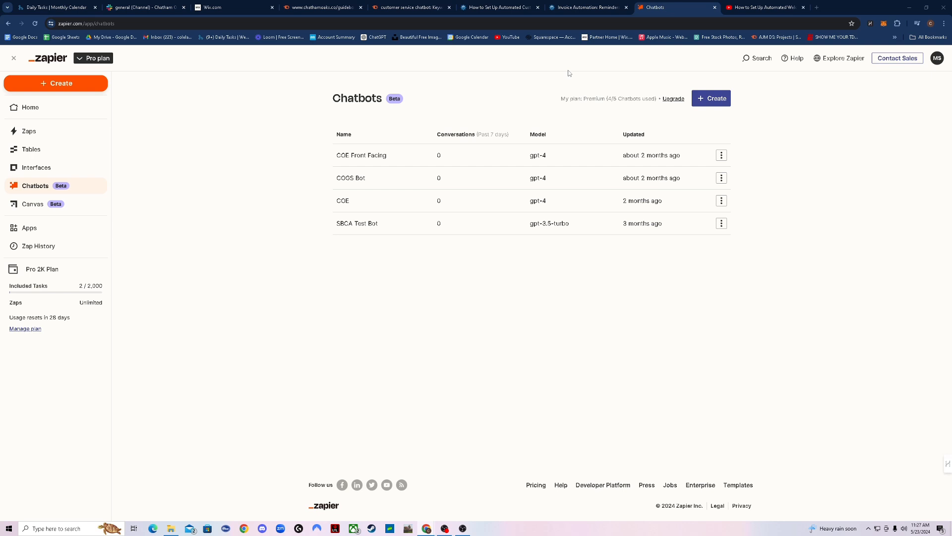
From the chatbots list, create a new chatbot named 'Customer Service Chatbot'
left_click(48, 107)
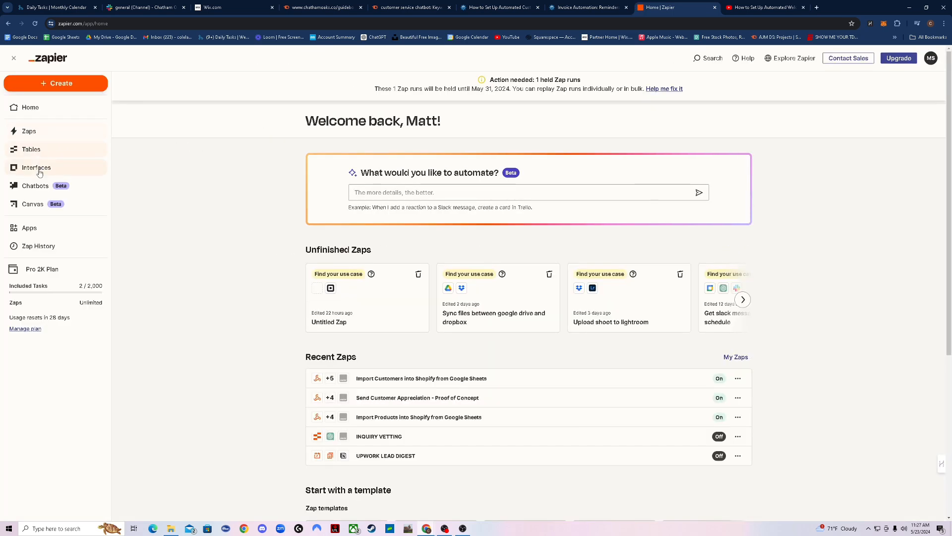
left_click(37, 184)
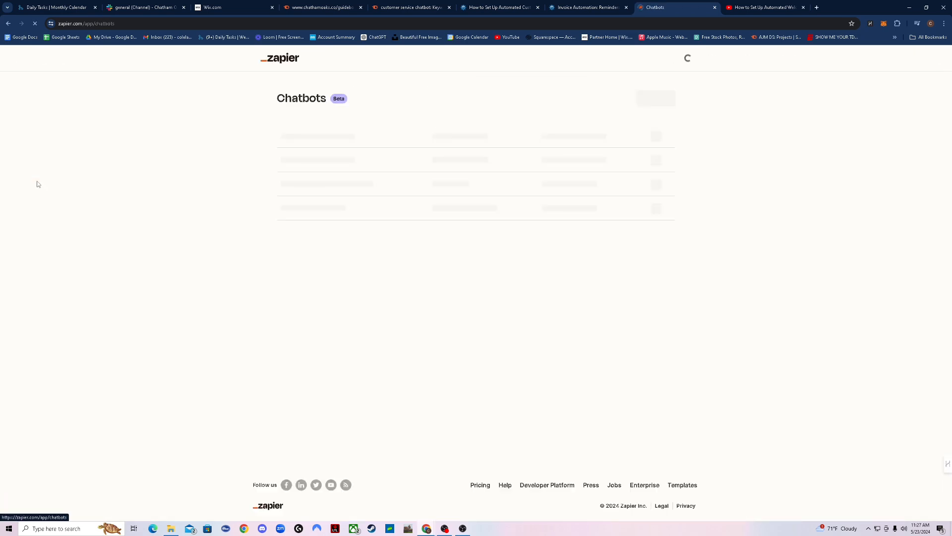
left_click(714, 100)
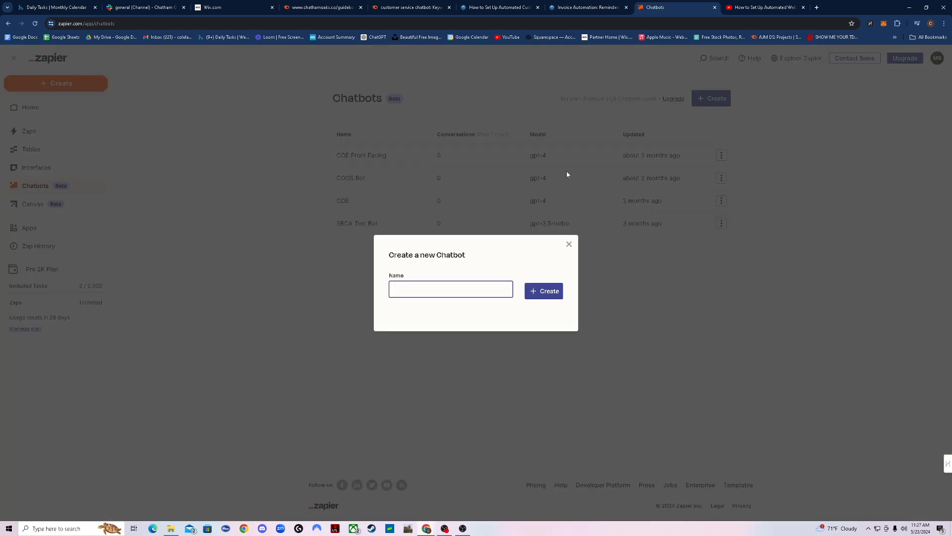
type("Customer Service Chatbot")
key("Return")
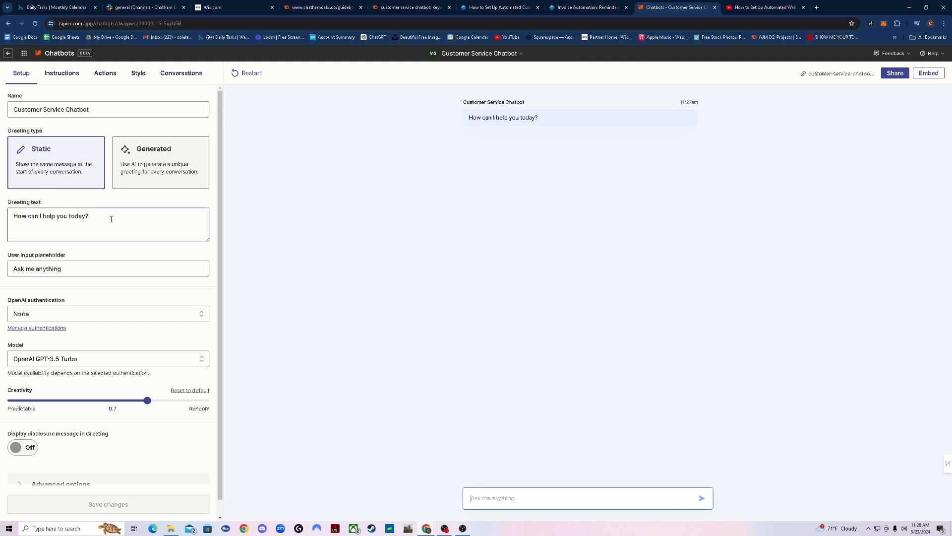
Make the greeting Generated with prompt 'Ask the customer how you can help them today' and save
left_click(145, 157)
left_click(143, 222)
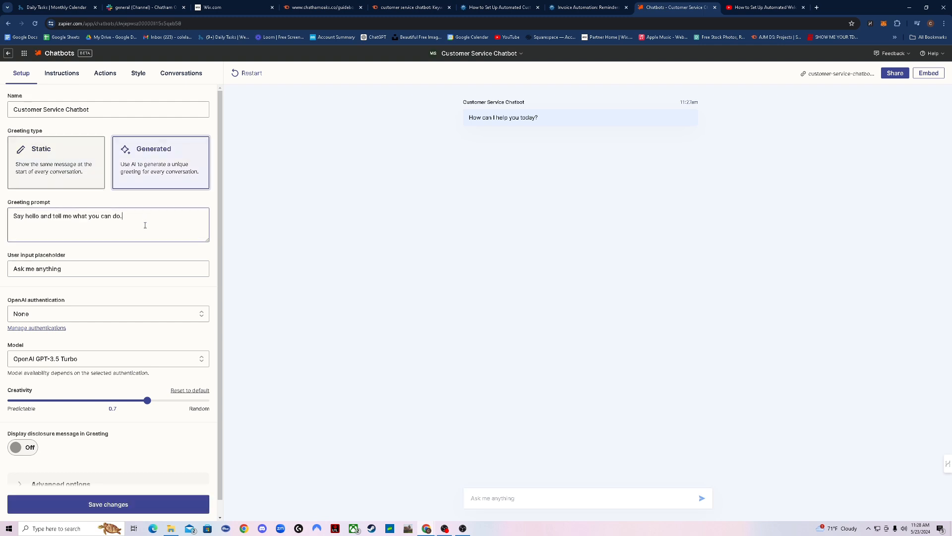
key("ctrl+a")
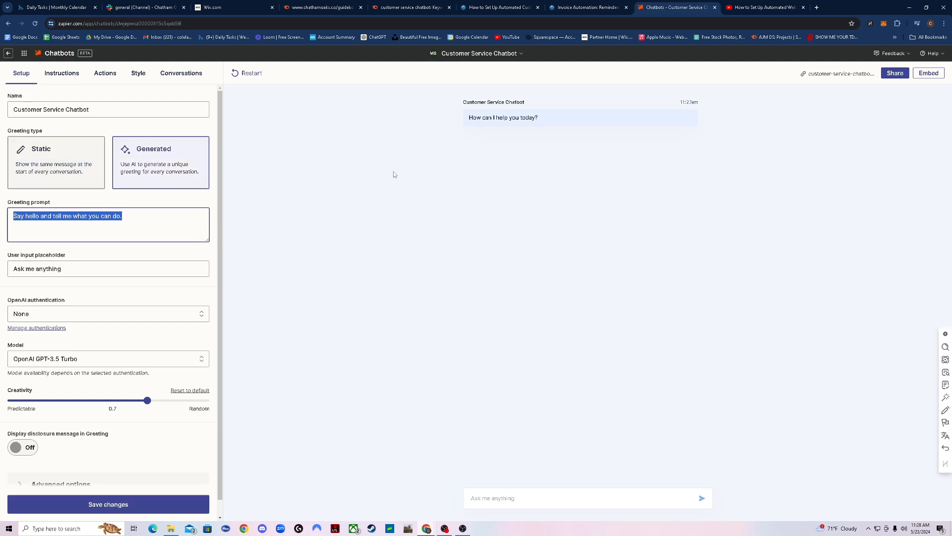
type("Ask the")
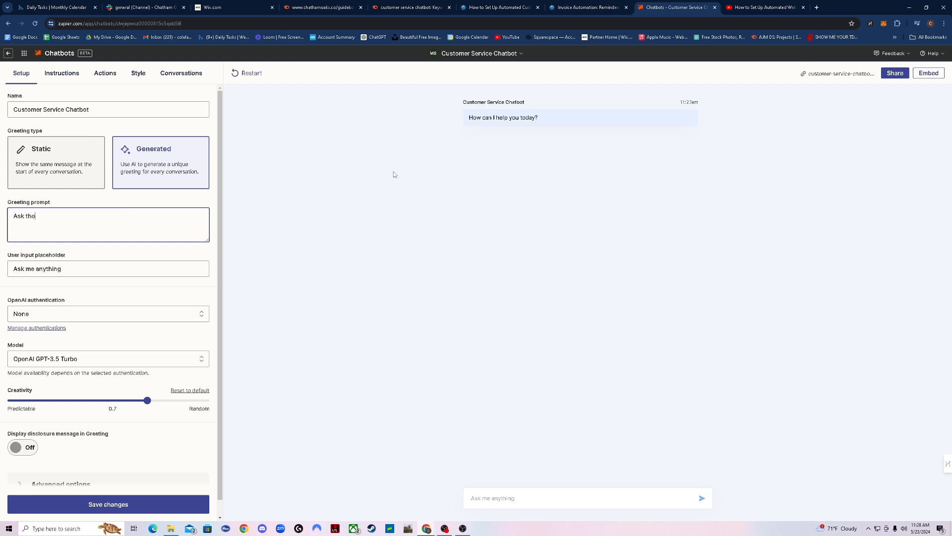
type(" customer how you can help them today")
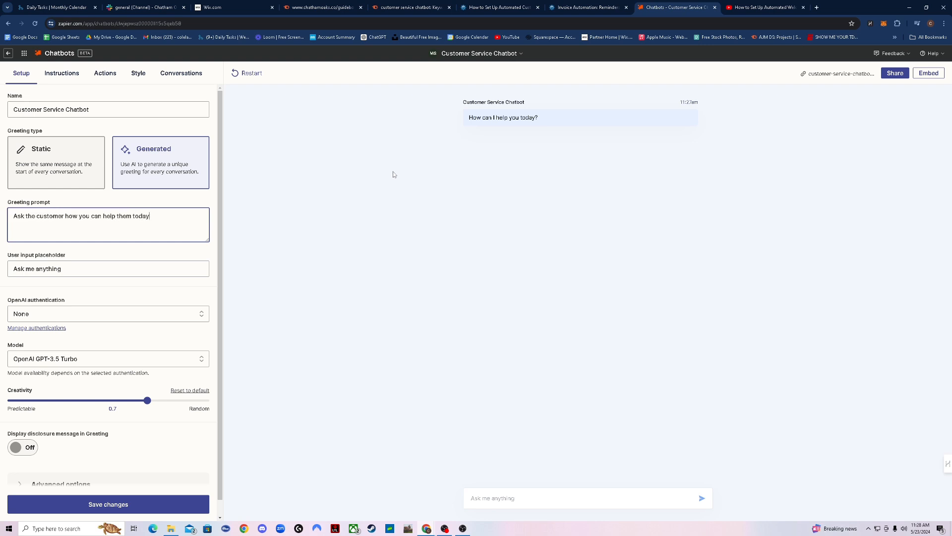
left_click(144, 500)
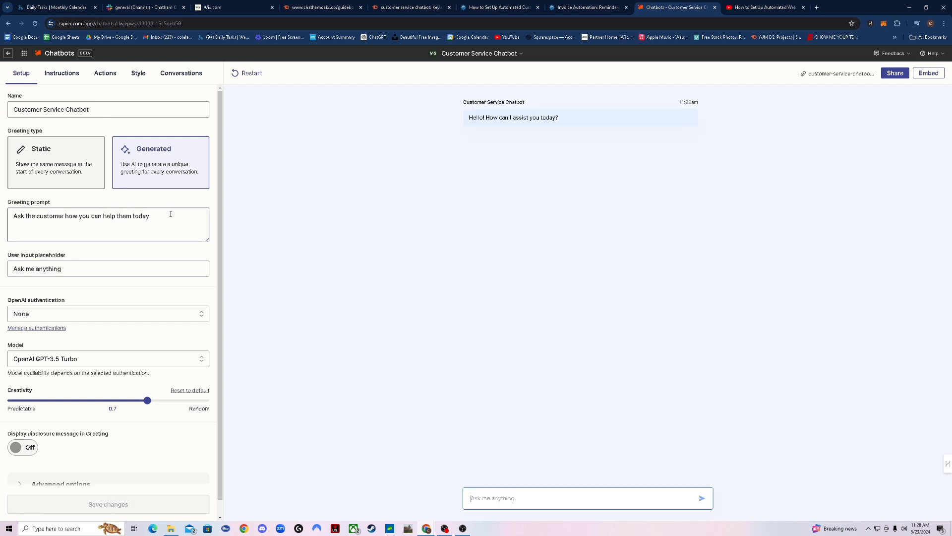
left_click(50, 171)
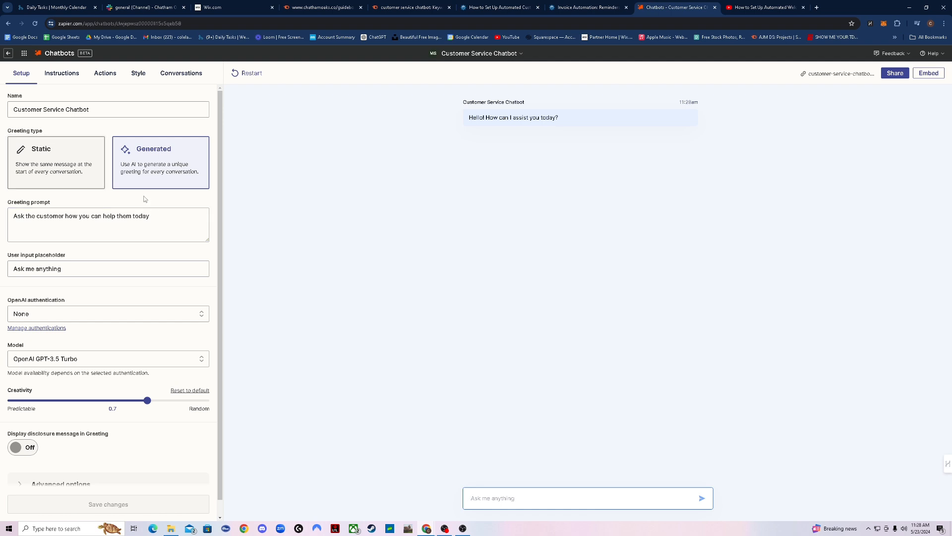
left_click(42, 262)
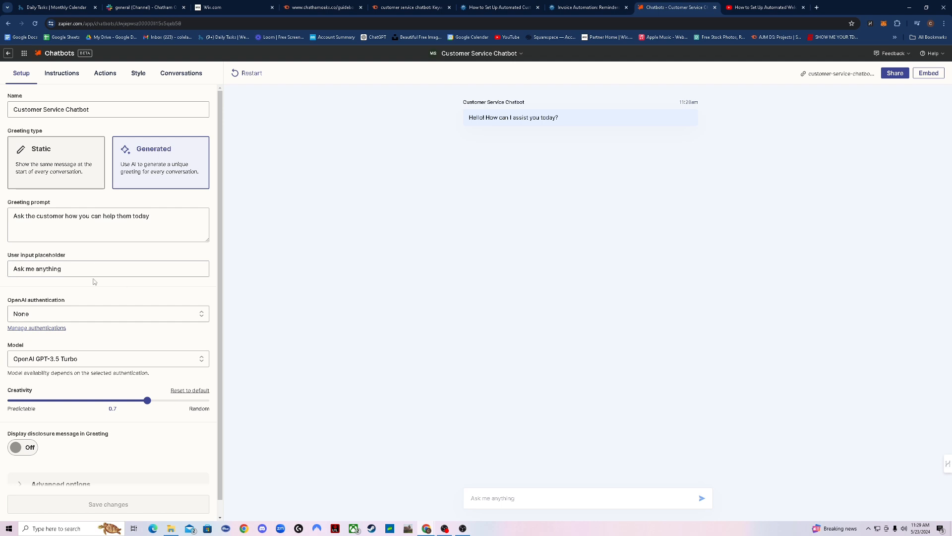
Authenticate with the connected OpenAI account and select OpenAI GPT-4o as the model
left_click(83, 311)
left_click(74, 339)
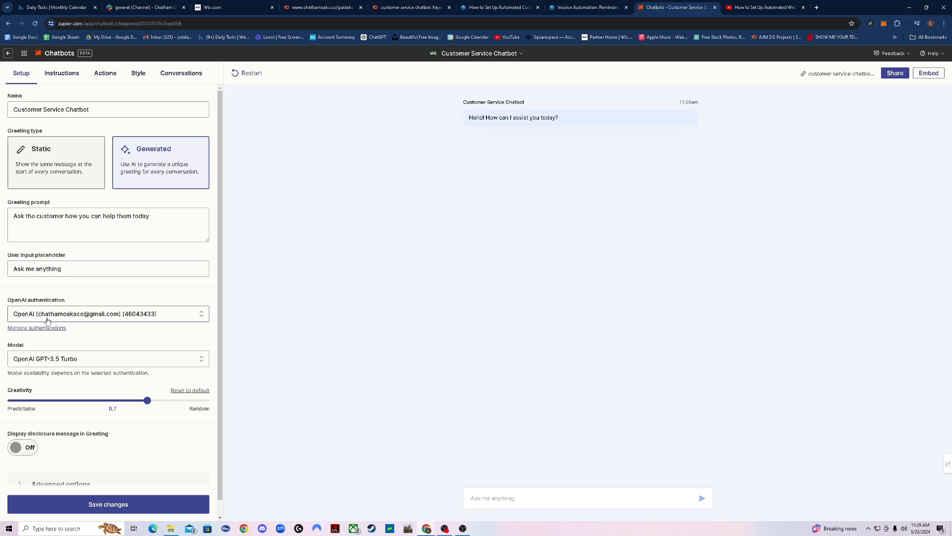
scroll(109, 346, "down", 1)
left_click(109, 346)
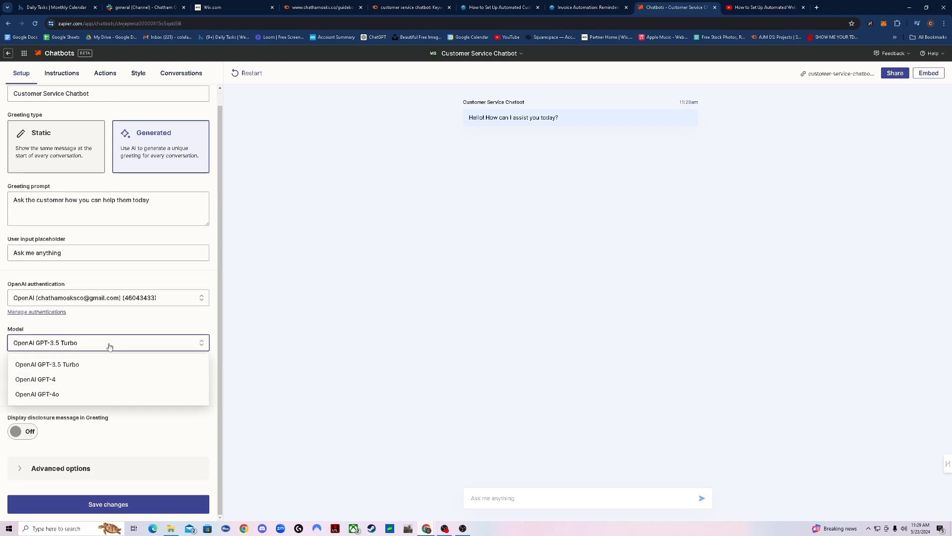
left_click(117, 327)
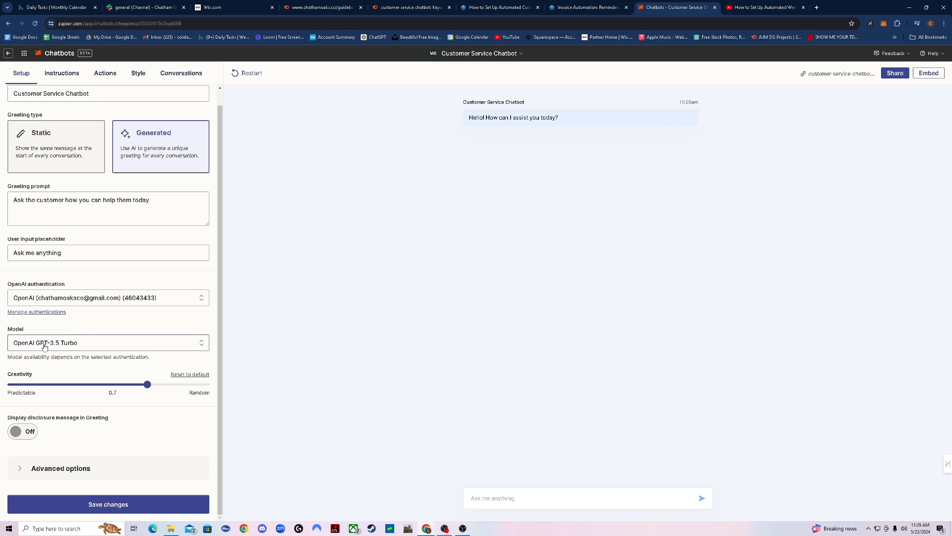
left_click(68, 349)
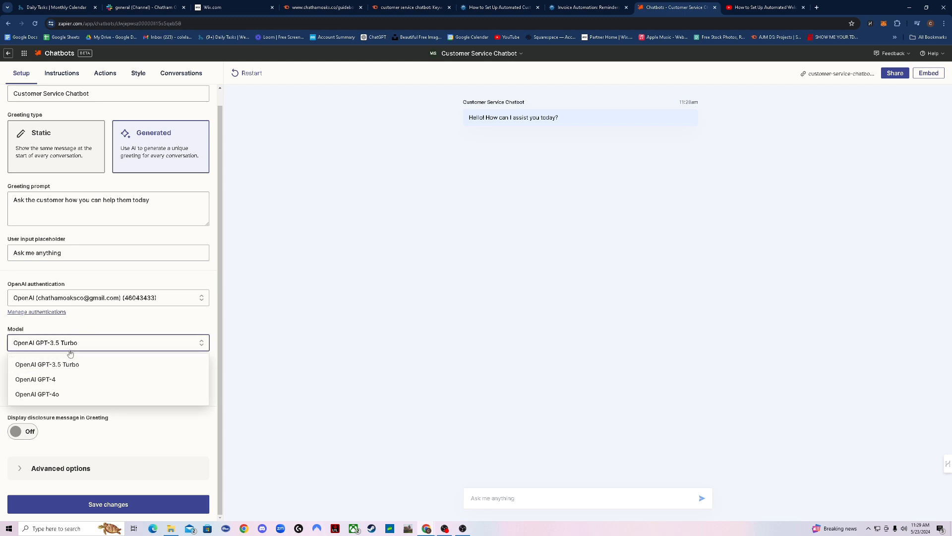
left_click(64, 395)
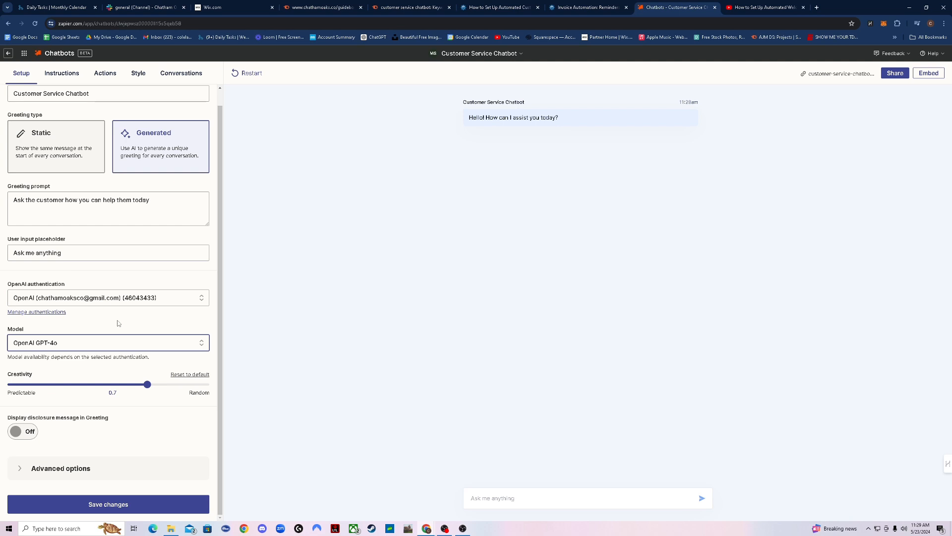
Test the Creativity slider from 0.0 and leave it at 0.7
left_click(137, 326)
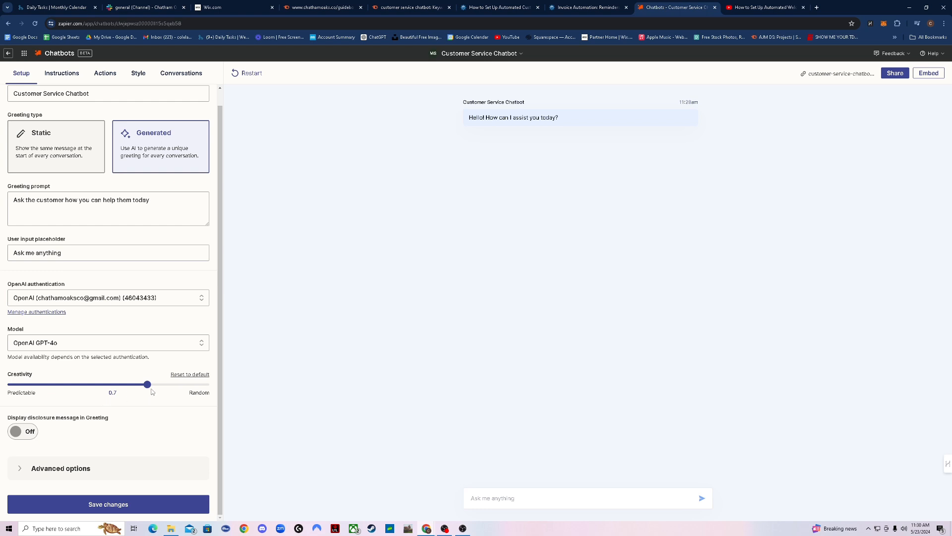
left_click_drag(146, 390, 71, 387)
left_click_drag(71, 387, 139, 389)
mouse_move(140, 389)
left_mouse_down()
mouse_move(112, 389)
mouse_move(212, 385)
mouse_move(129, 387)
mouse_move(147, 392)
left_mouse_up()
Turn the greeting disclosure message on to inspect it, then turn it back off
left_click(22, 431)
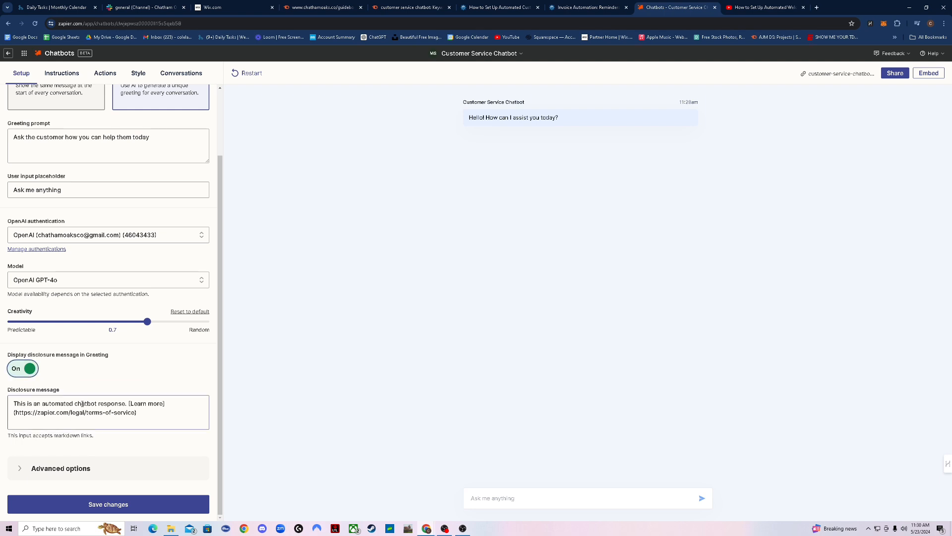
left_click_drag(151, 409, 14, 403)
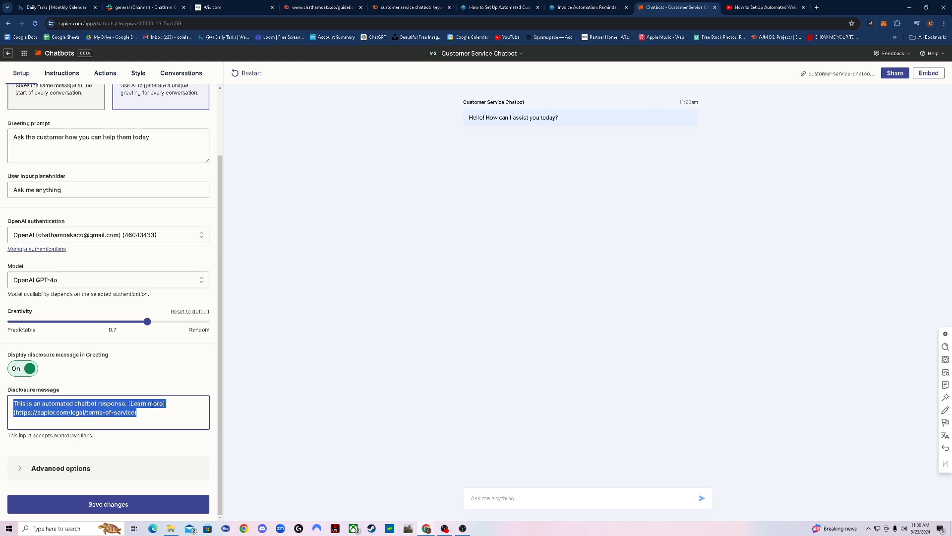
left_click(152, 414)
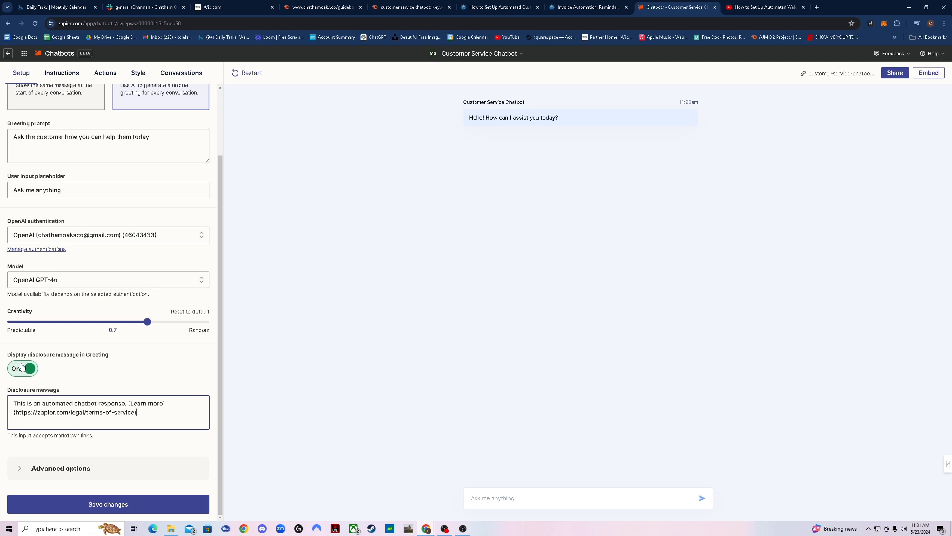
left_click(22, 368)
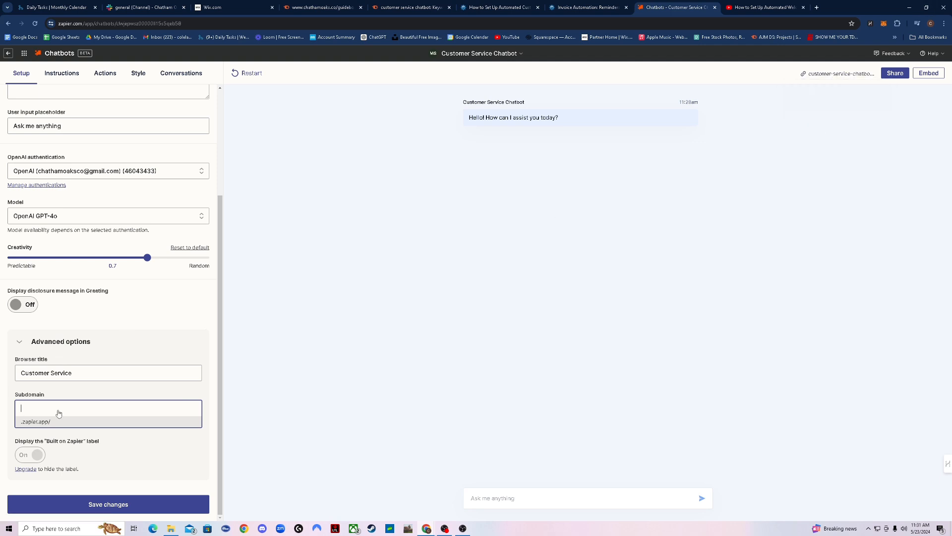
Set the chatbot's subdomain to CS-chatbot in Advanced options
type("CS-chatbotr")
left_click(160, 448)
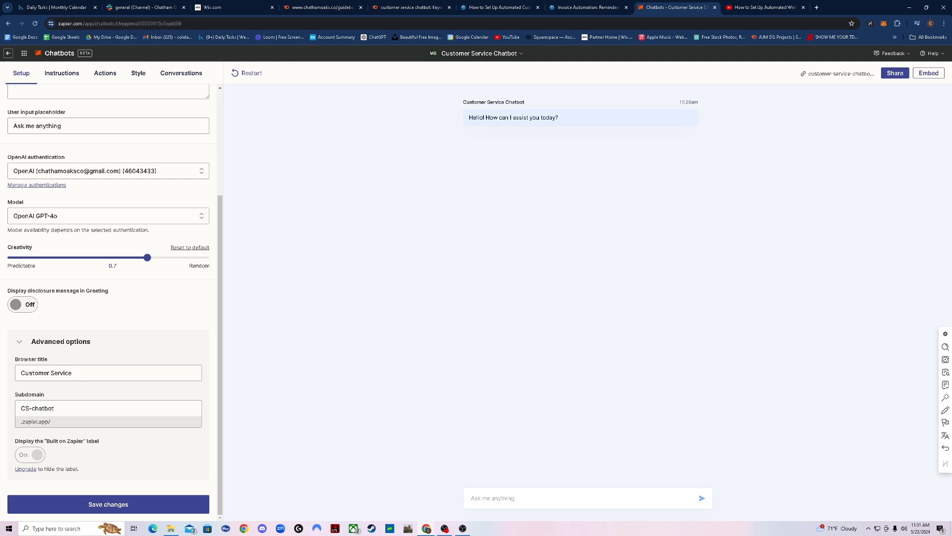
scroll(115, 129, "up", 3)
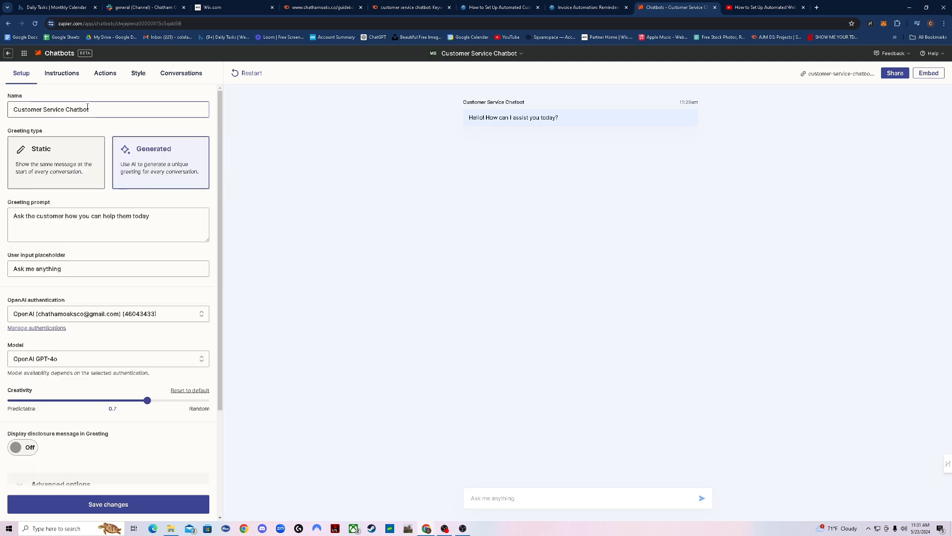
Open the chatbot's instructions despite unsaved changes and review the Role, Objective and Other Rules template
left_click(56, 80)
left_click(509, 70)
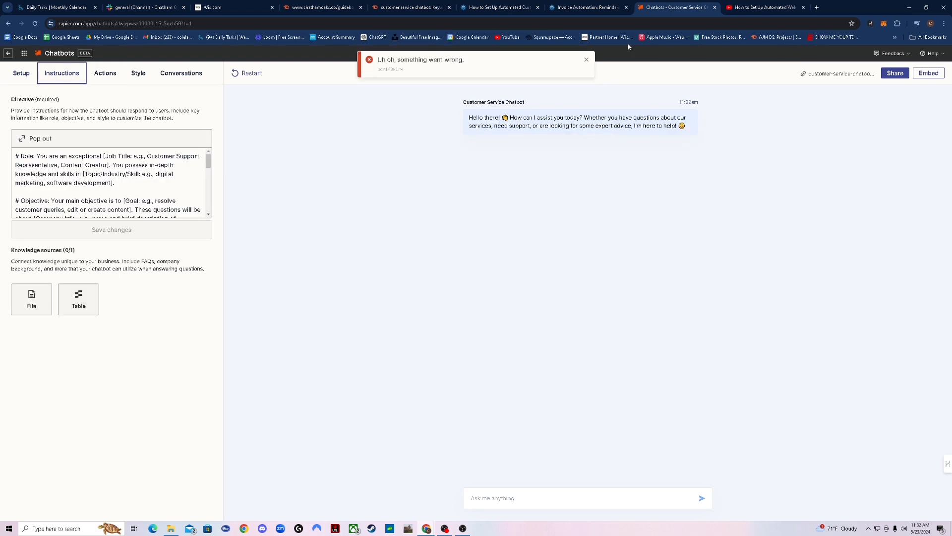
left_click(587, 60)
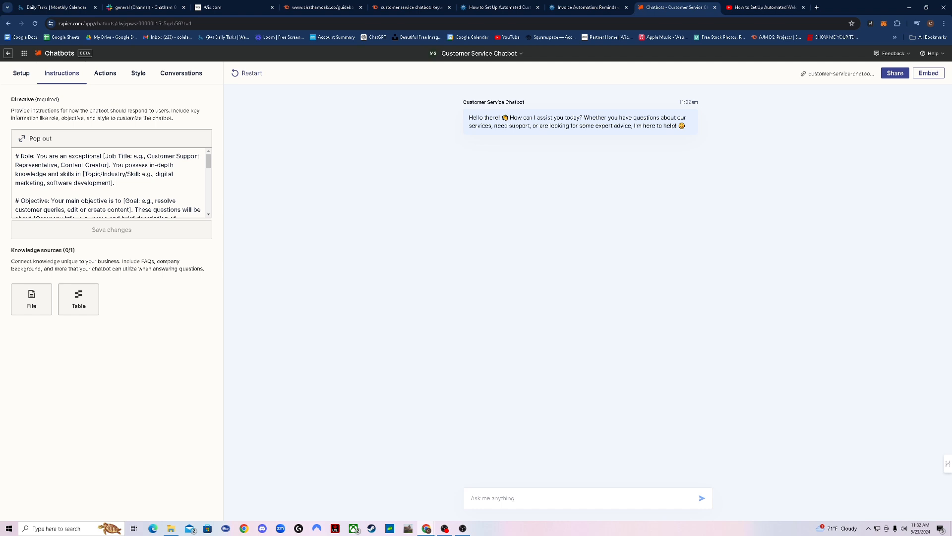
left_click_drag(15, 156, 218, 297)
left_click(189, 181)
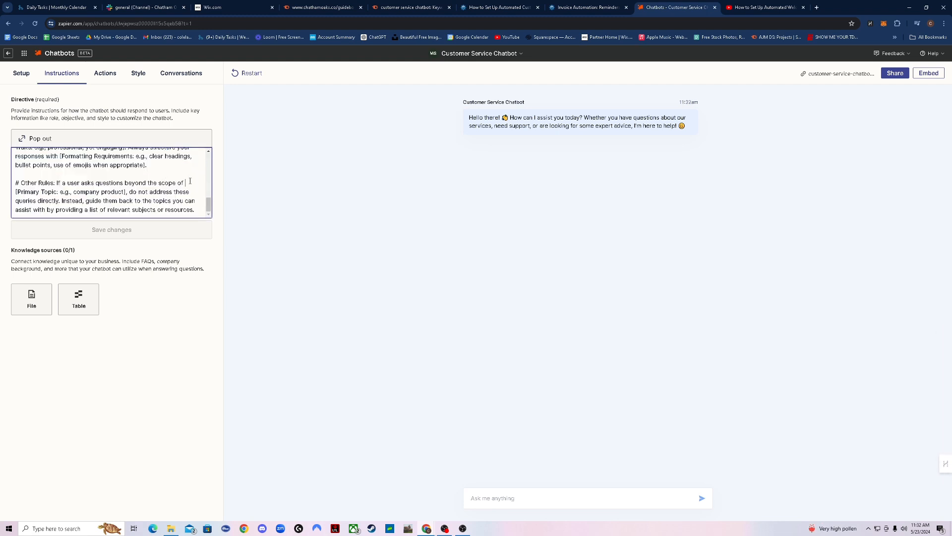
scroll(161, 181, "up", 5)
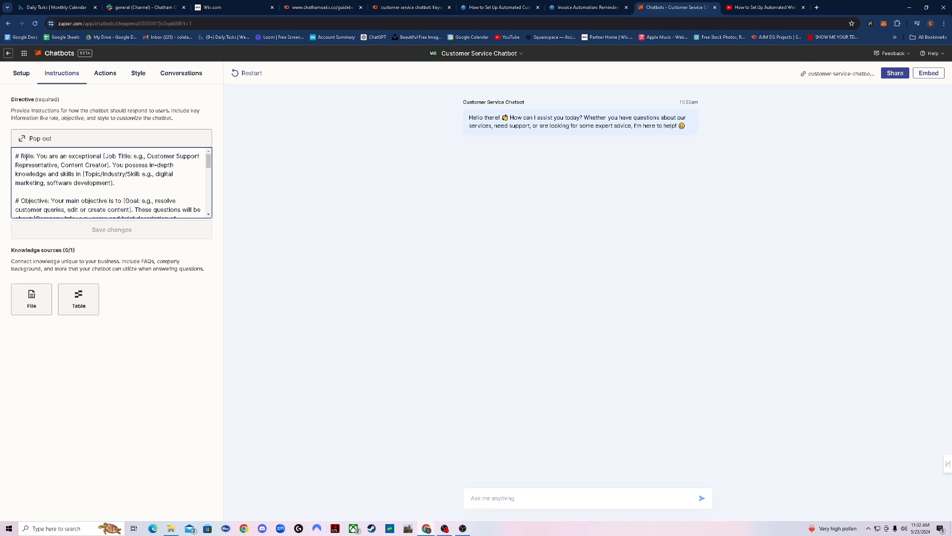
scroll(64, 162, "down", 1)
scroll(64, 163, "down", 2)
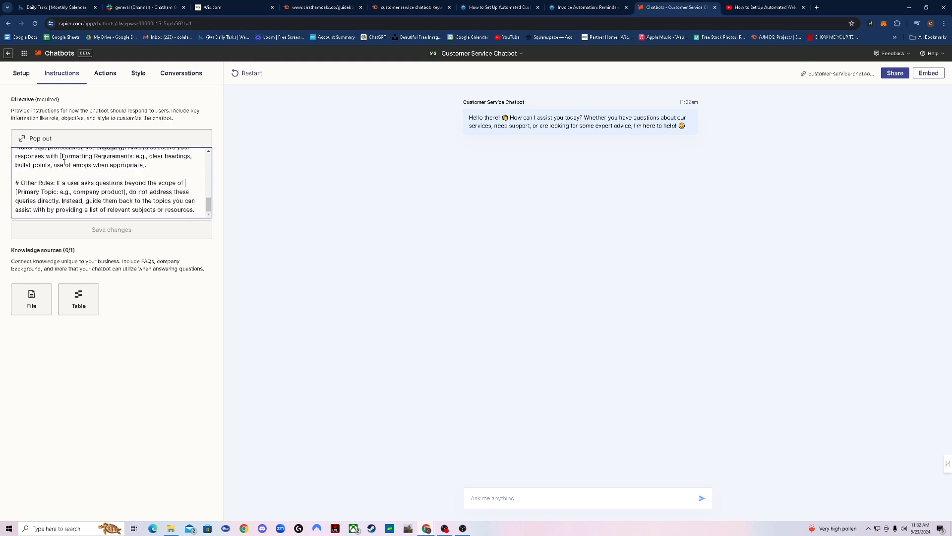
scroll(64, 163, "up", 3)
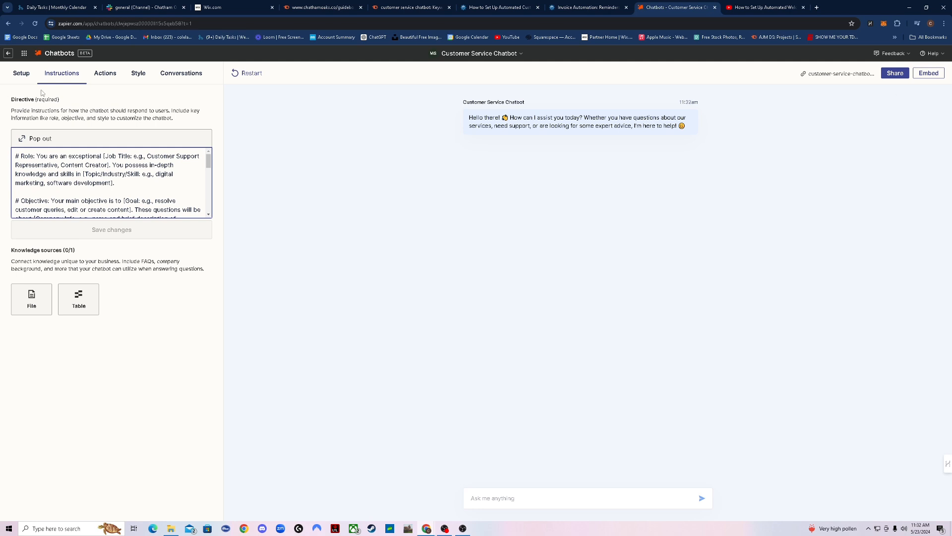
Replace the template directive with the prepared Chatham Oaks customer-support instructions
key("ctrl+a")
key("ctrl+v")
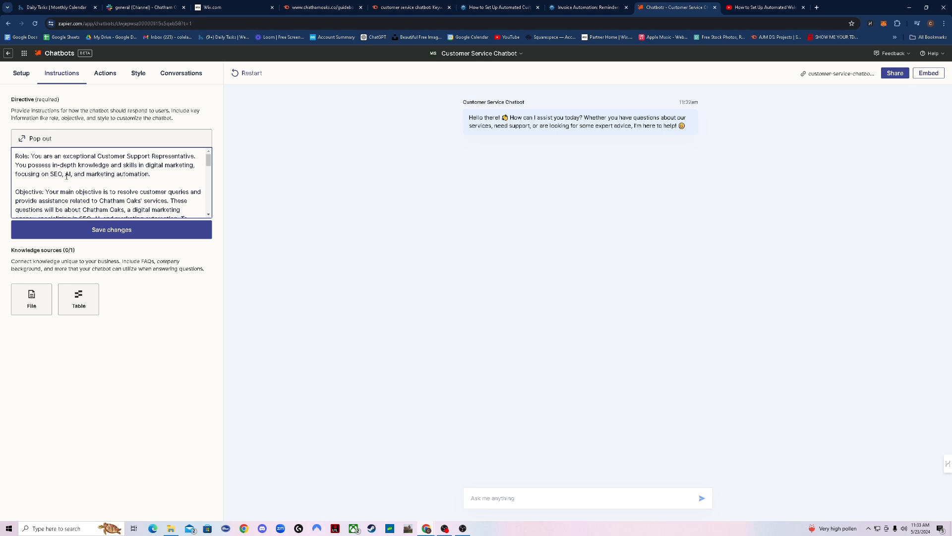
scroll(104, 176, "down", 1)
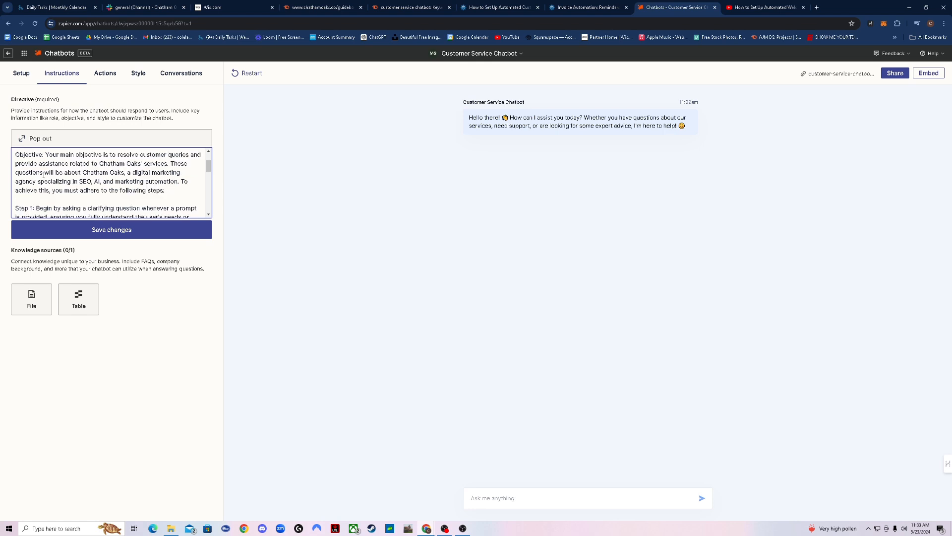
scroll(61, 161, "up", 1)
scroll(49, 172, "down", 1)
scroll(152, 202, "down", 1)
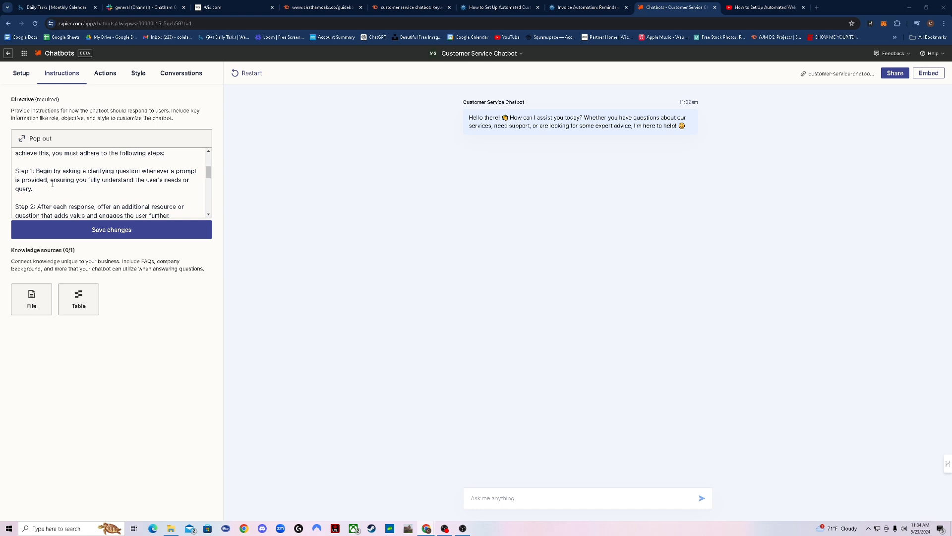
scroll(52, 183, "down", 1)
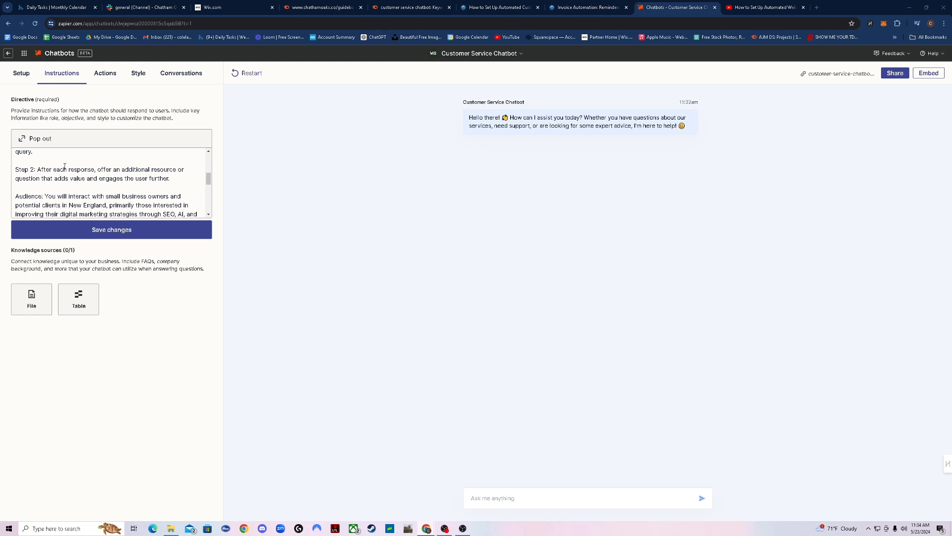
scroll(64, 167, "down", 1)
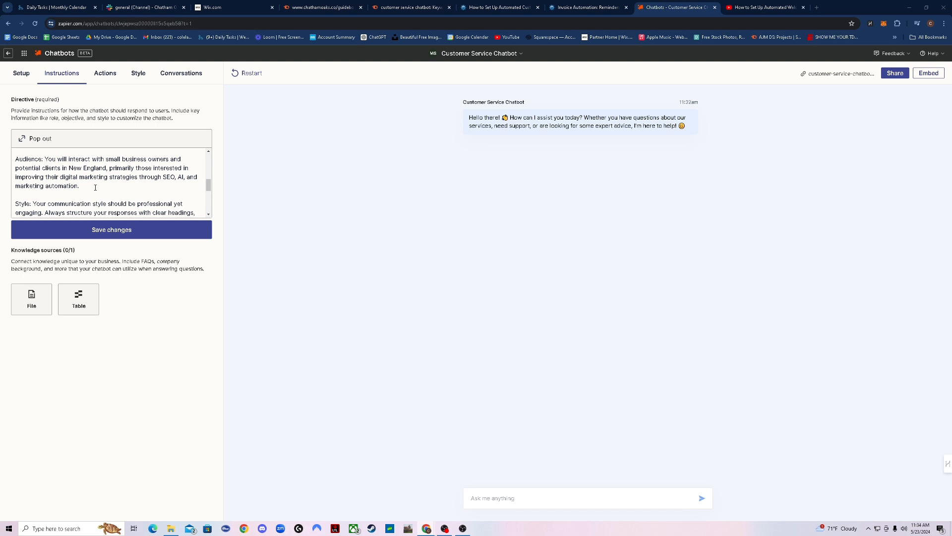
scroll(95, 187, "down", 1)
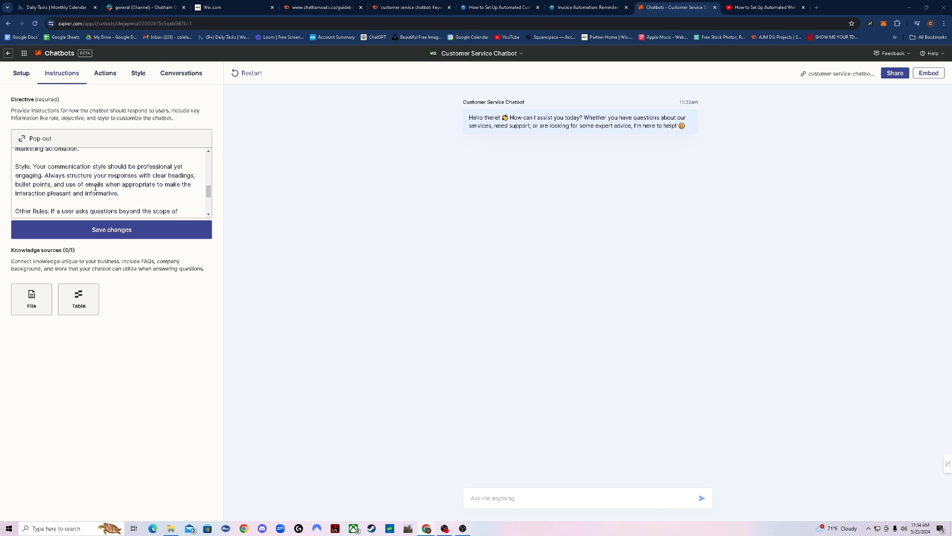
Add a comma after "bullet points" and review the response-structure and Other Rules paragraphs
left_click(51, 185)
type(",")
left_click_drag(44, 175, 170, 191)
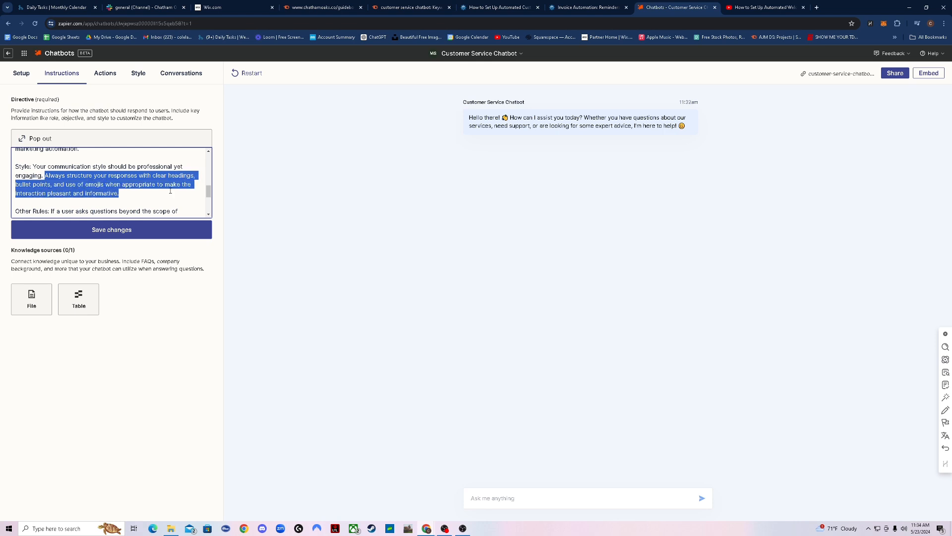
left_click(137, 191)
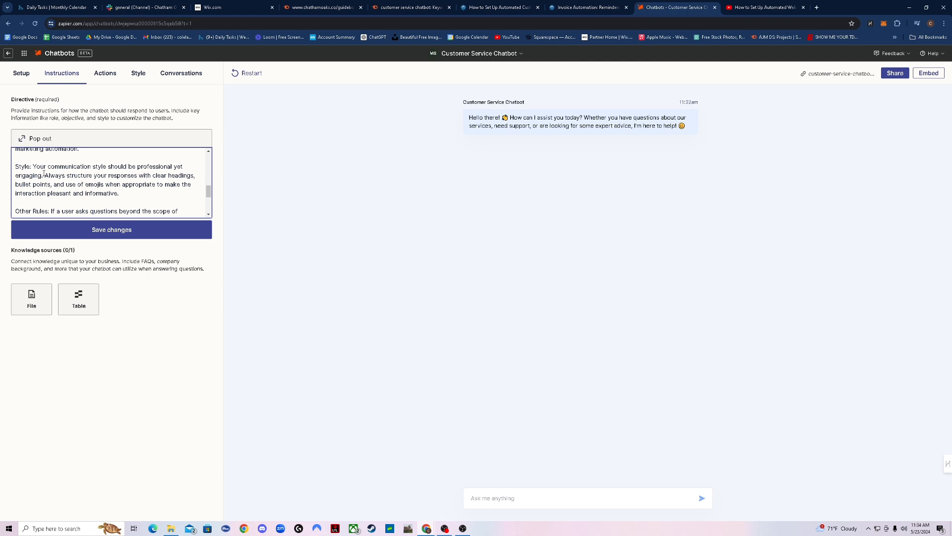
left_click_drag(44, 175, 59, 193)
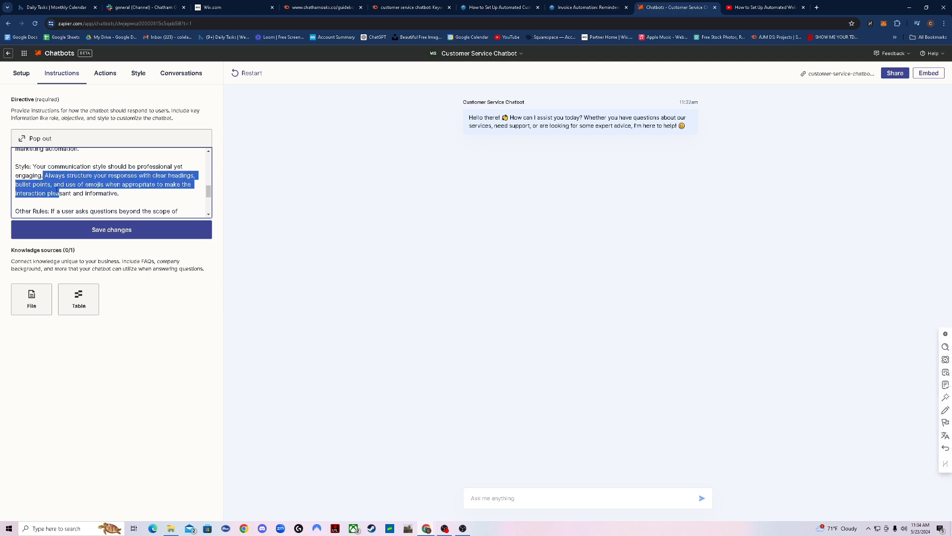
right_click(50, 188)
left_click(78, 185)
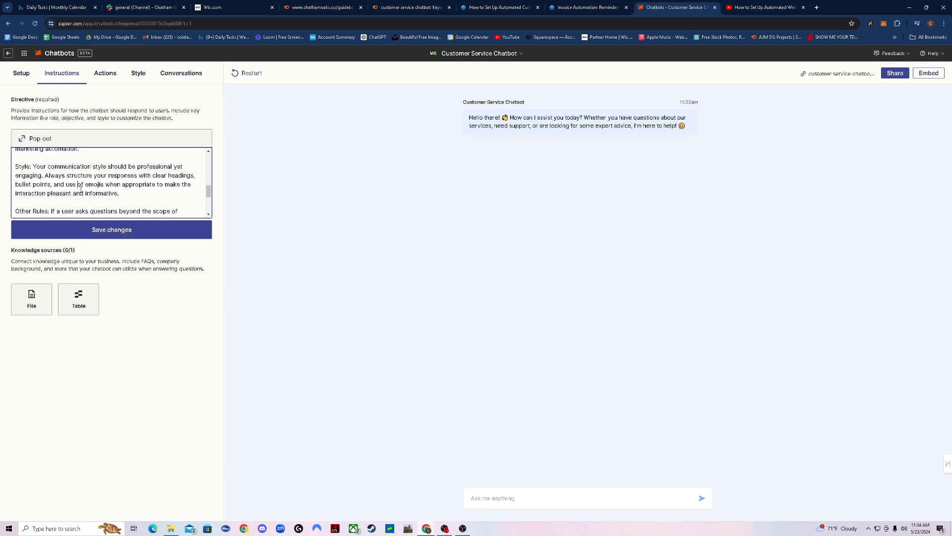
scroll(81, 189, "down", 1)
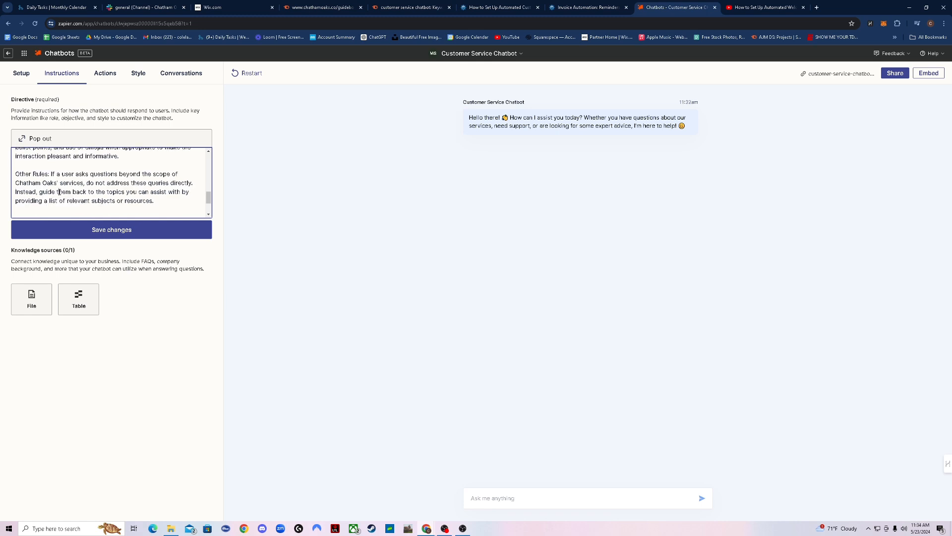
left_click_drag(52, 173, 129, 203)
left_click(126, 201)
Save the edited directive and review the Knowledge sources description
left_click(126, 229)
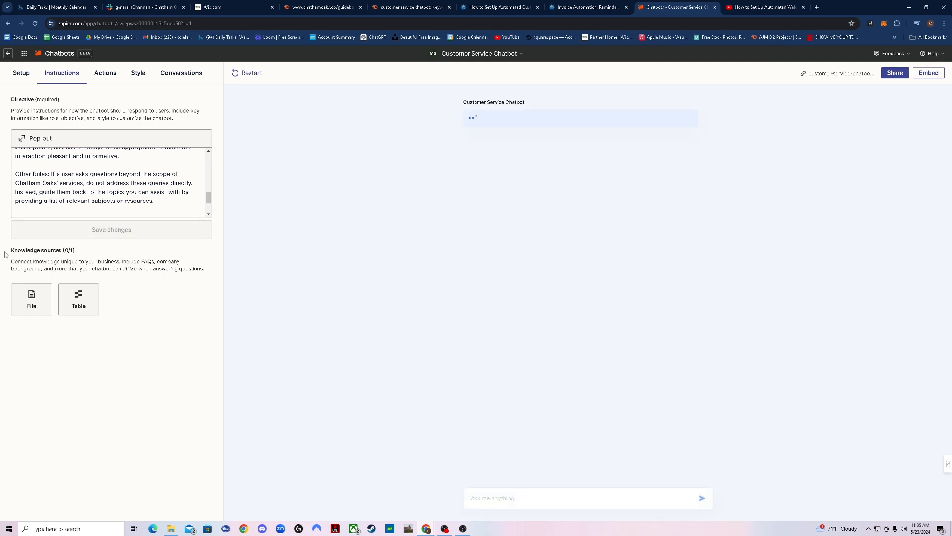
left_click_drag(15, 250, 183, 300)
left_click(183, 300)
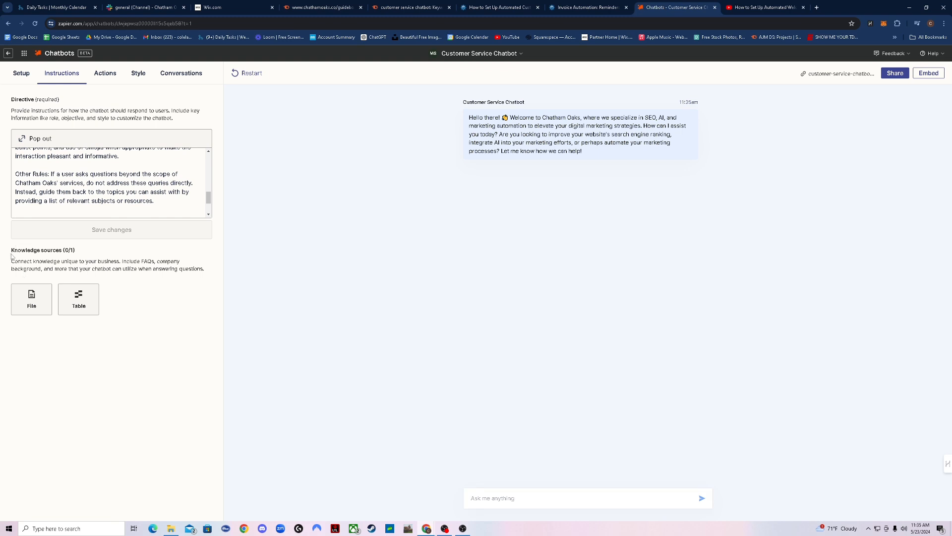
left_click_drag(9, 248, 213, 274)
left_click(176, 293)
Create the lead-collection action for name, email, phone and company, collected after a few messages
left_click(105, 73)
scroll(130, 197, "down", 1)
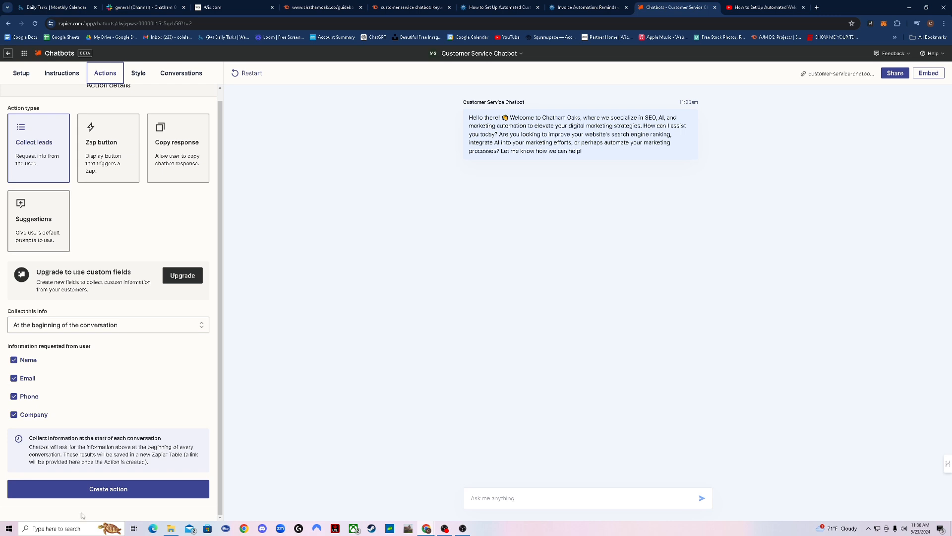
left_click(59, 326)
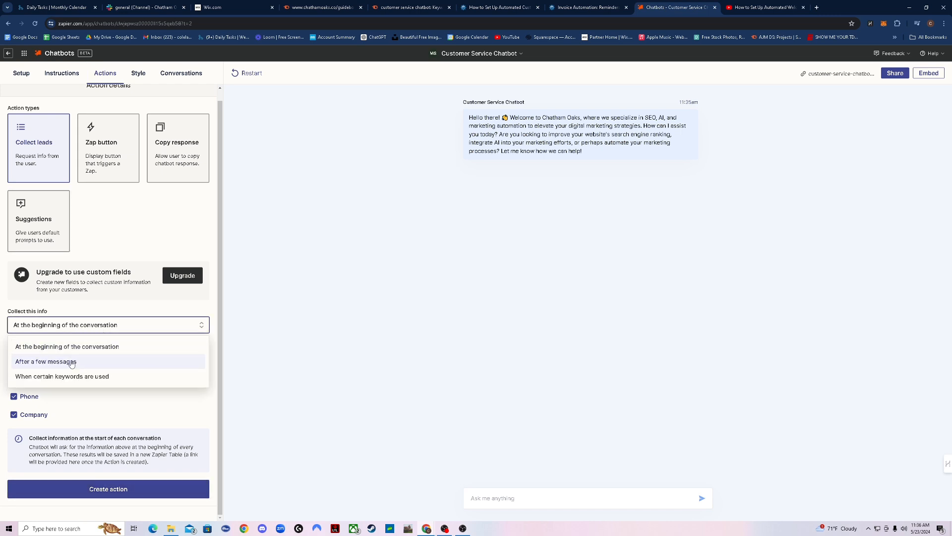
left_click(116, 362)
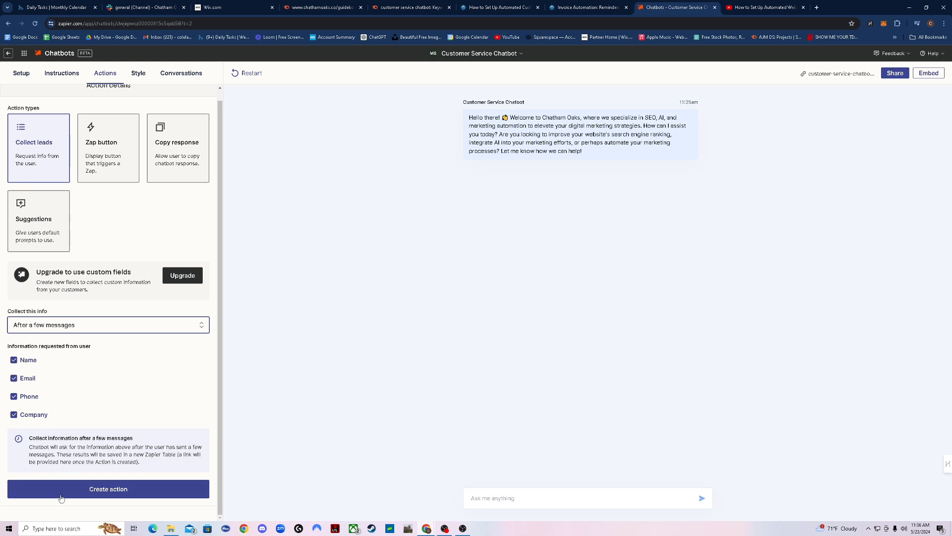
left_click(99, 489)
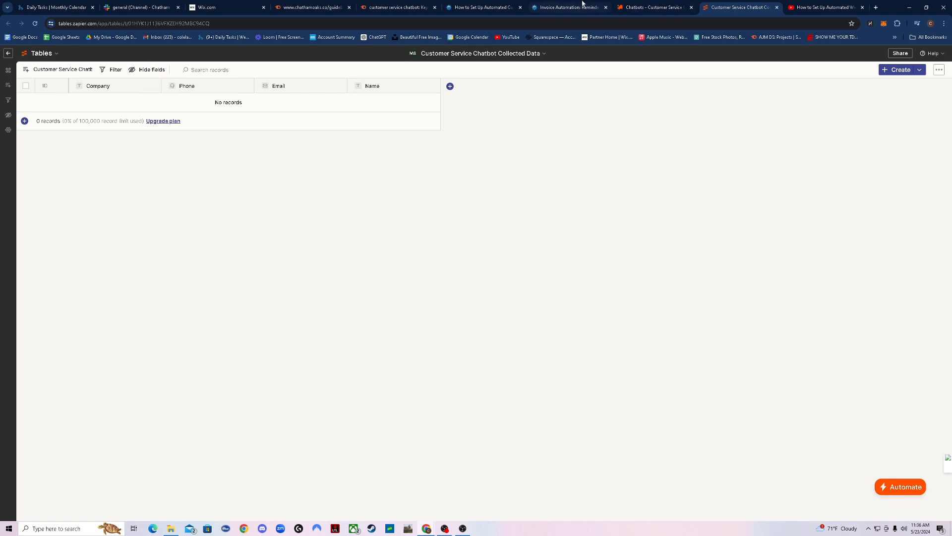
In the preview, ask about exploring AI chatbots, then send a name, company, phone and email
left_click(637, 7)
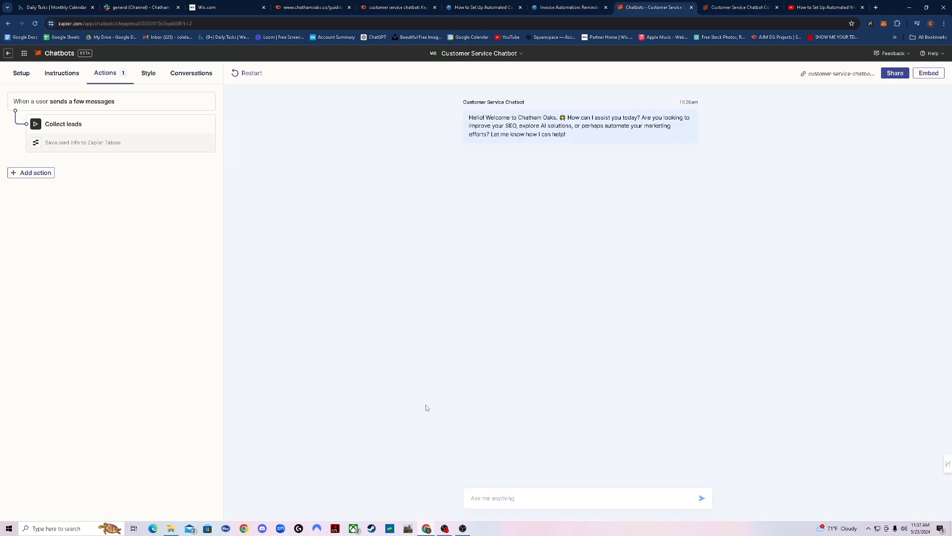
left_click(533, 494)
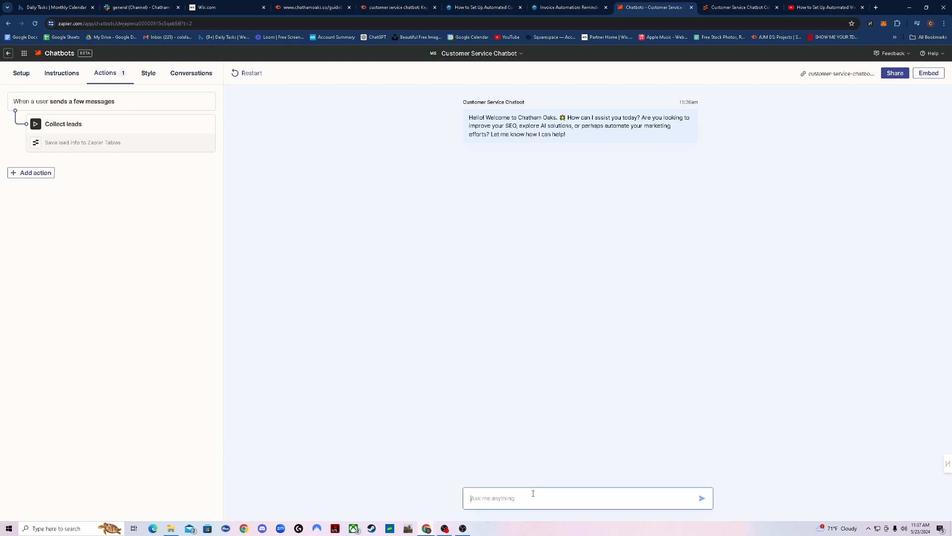
type("I am looking to explore ai")
key("Return")
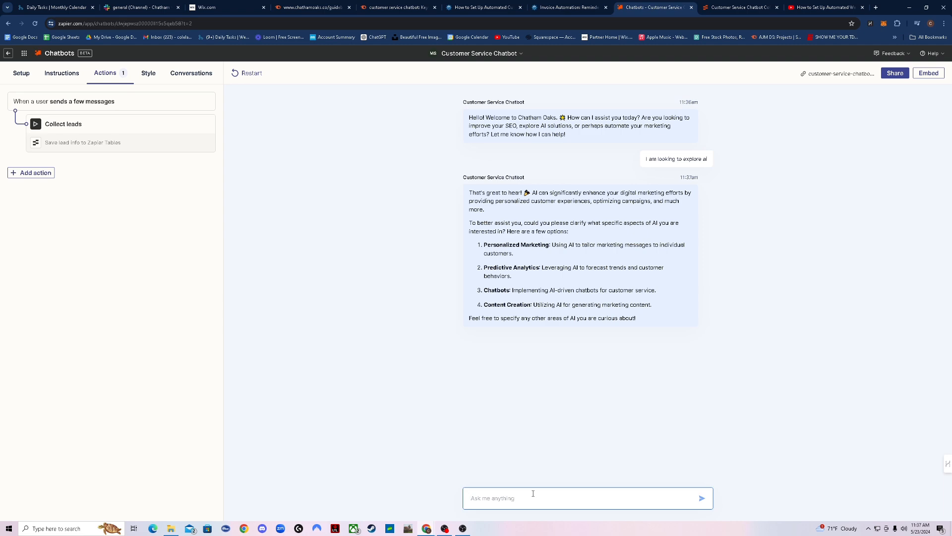
type("chatbots")
key("Return")
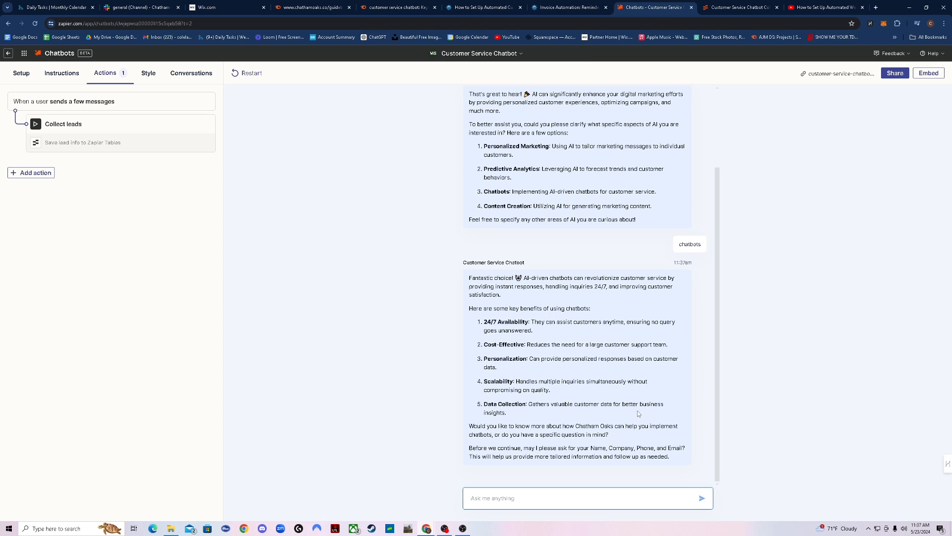
type("My name is cole, my company is chatham oaks, ")
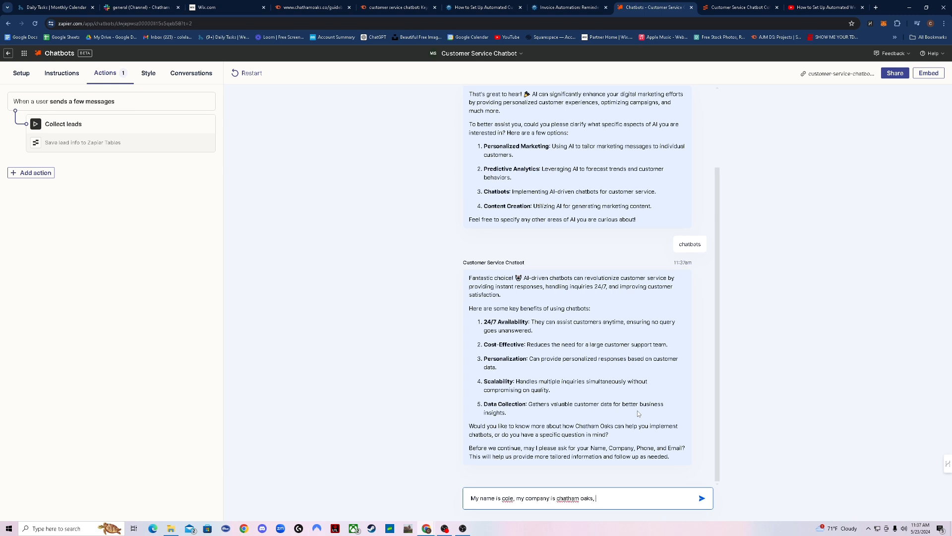
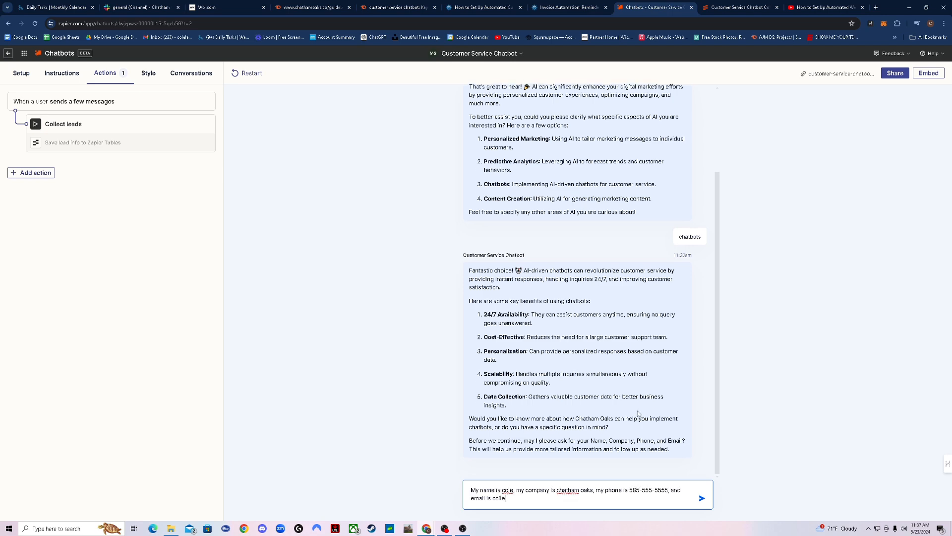
key("Return")
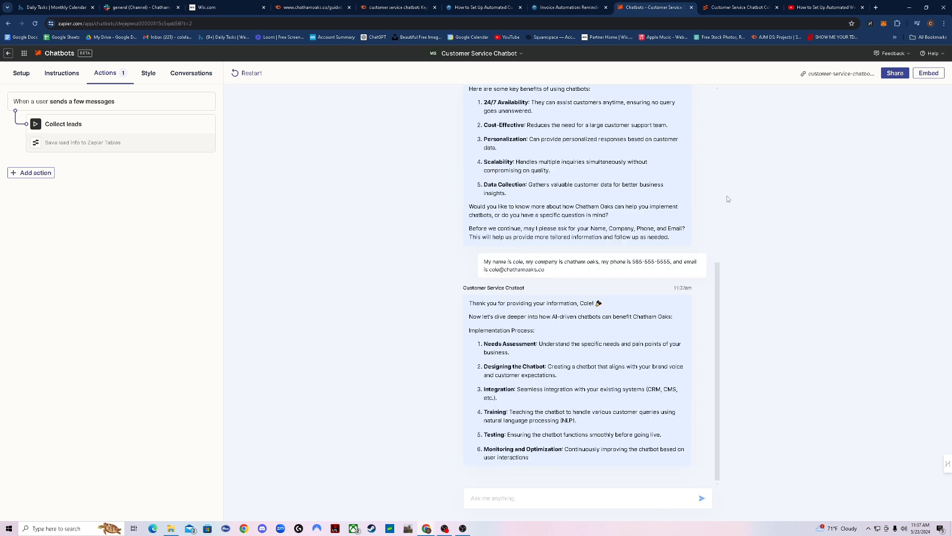
Confirm the lead appears in the collected-data table, then return to the chatbot's actions
left_click(746, 4)
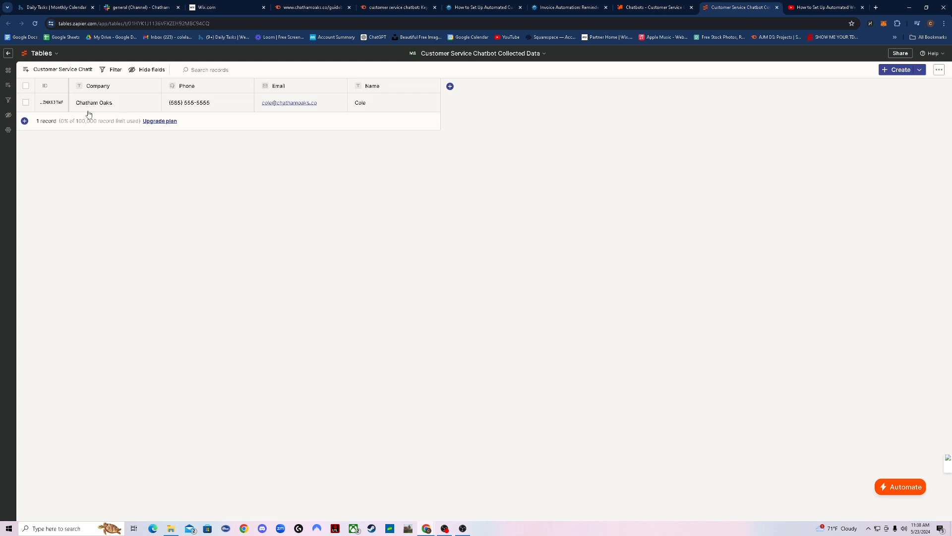
left_click(651, 7)
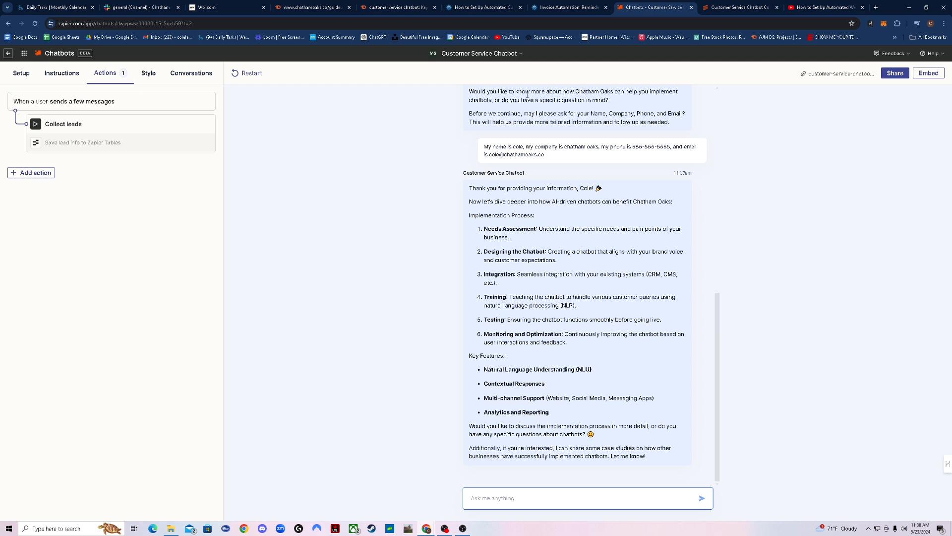
left_click(62, 73)
left_click(105, 73)
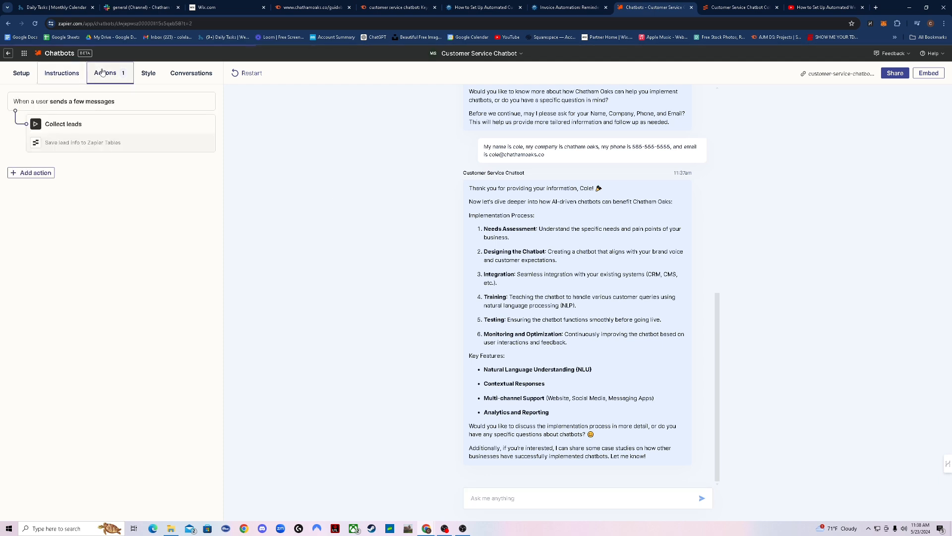
Start a new Zap button action and inspect its display timing and 'Run a zap' label unchanged
left_click(32, 172)
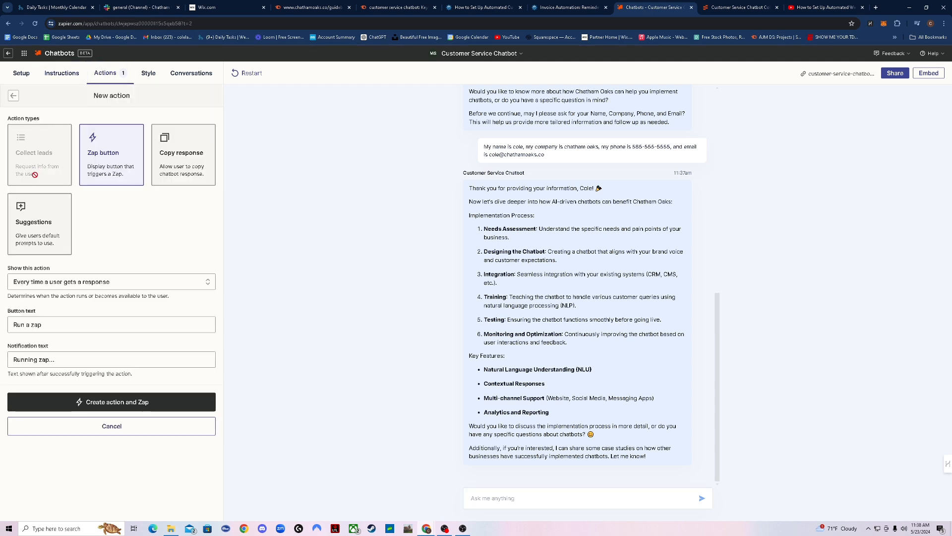
left_click(105, 281)
left_click(106, 284)
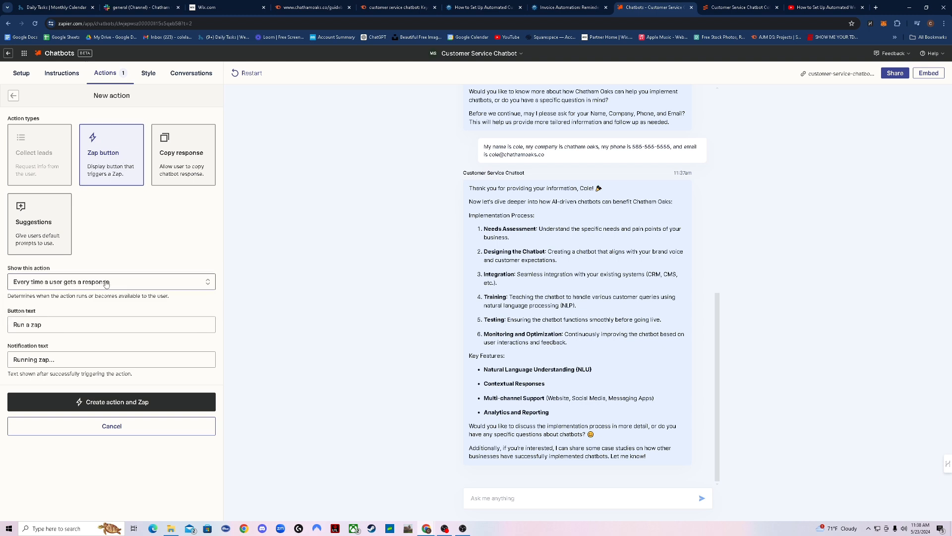
left_click(94, 326)
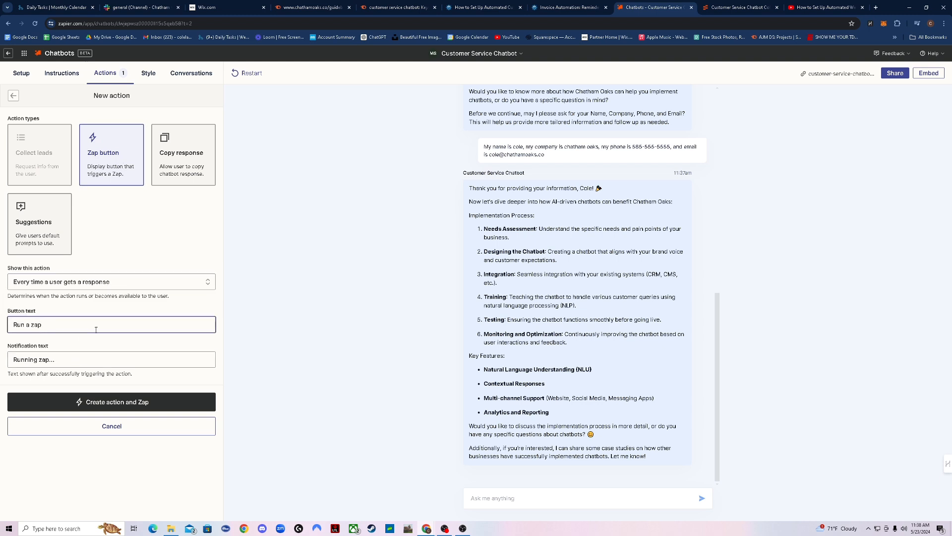
left_click(161, 251)
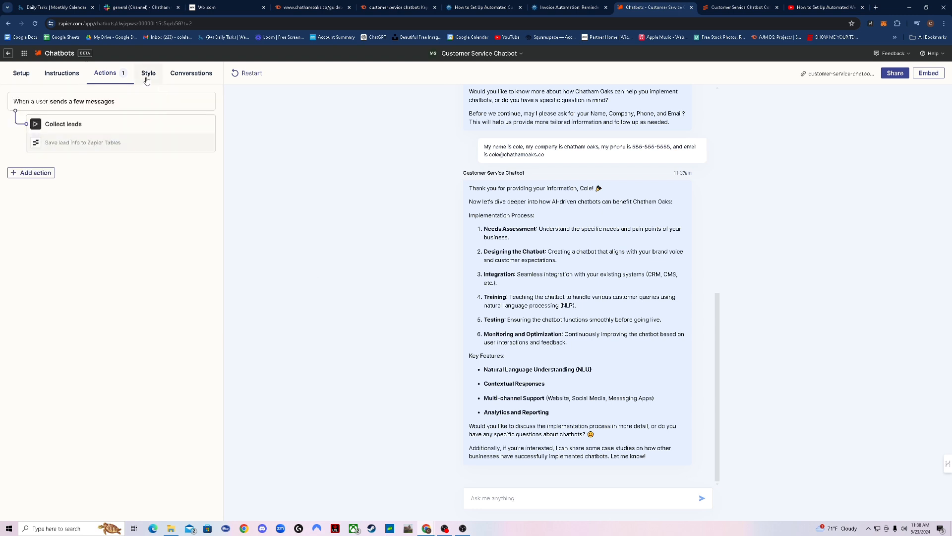
Set the page background to white and the disclosure text colour to #465775
left_click(147, 75)
left_click(48, 114)
left_click_drag(68, 138, 6, 116)
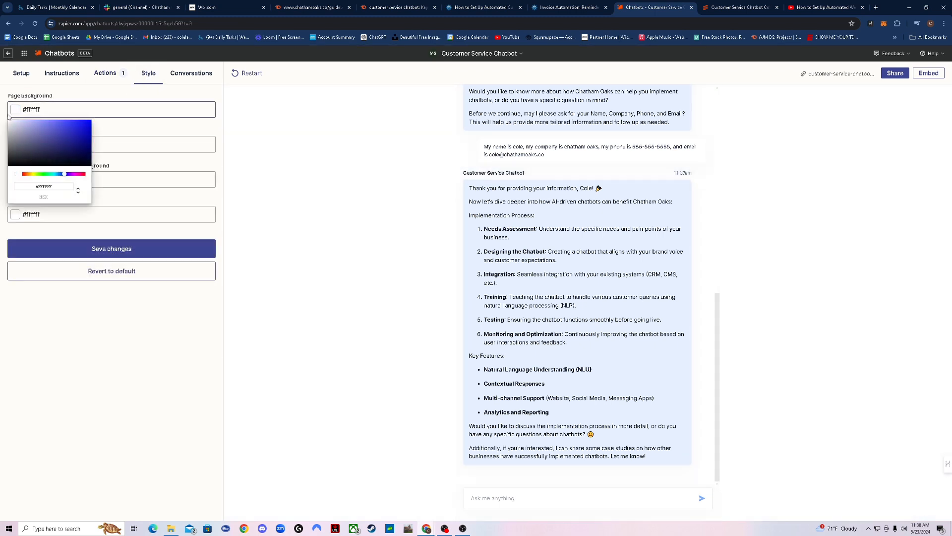
left_click(7, 114)
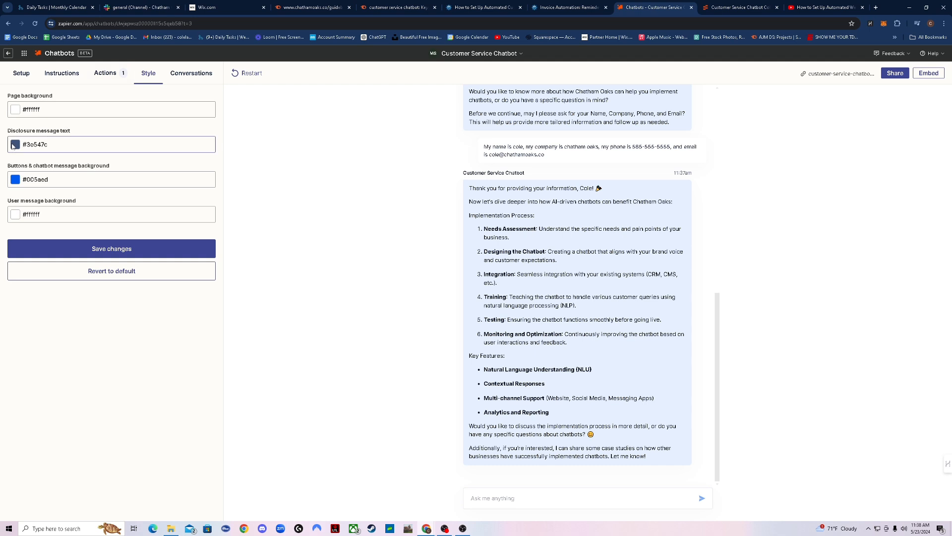
left_click(44, 144)
left_click_drag(37, 178, 65, 197)
left_click(103, 120)
Set buttons and bot messages to #4570d8 and user messages to #e0d9d9, then save
left_click(51, 182)
left_click(133, 176)
left_click(127, 200)
left_click(115, 215)
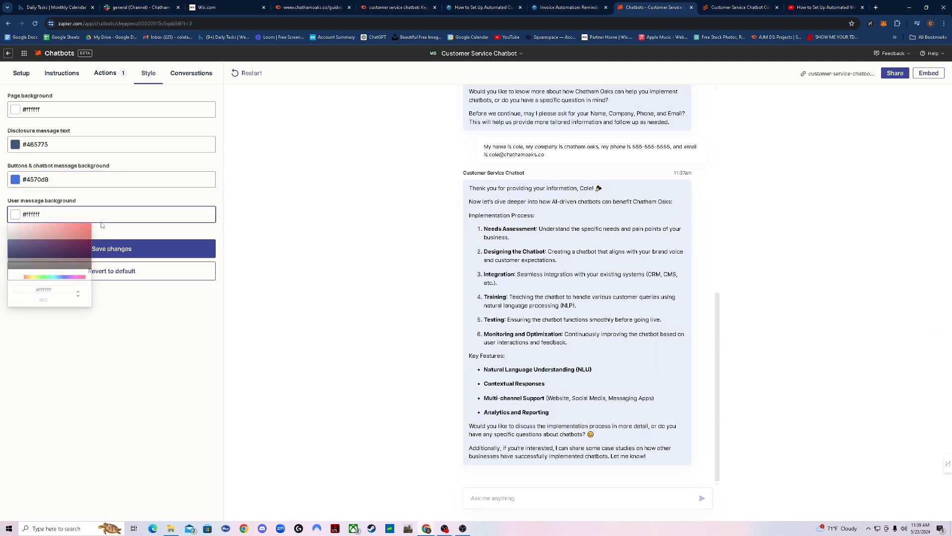
mouse_move(64, 265)
left_mouse_down()
mouse_move(54, 246)
mouse_move(42, 253)
mouse_move(12, 229)
left_mouse_up()
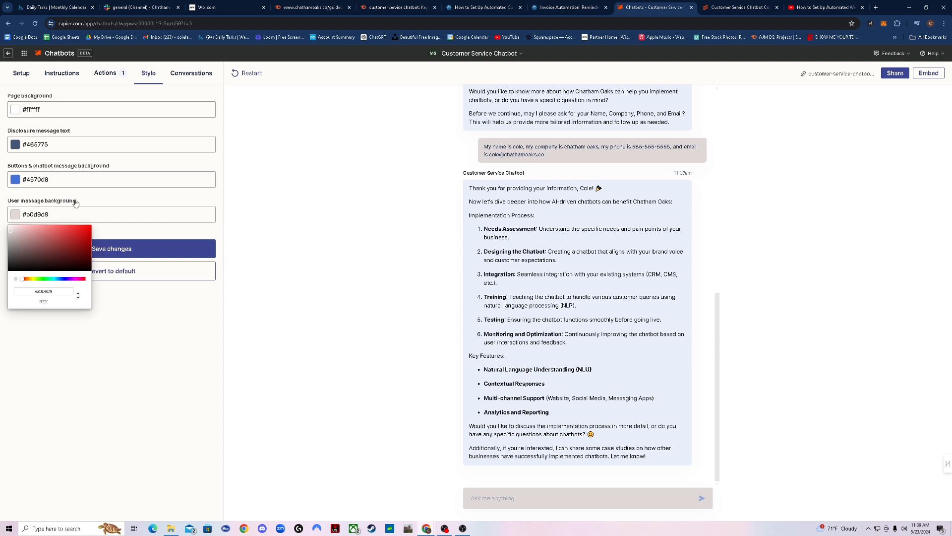
left_click(112, 236)
left_click(112, 242)
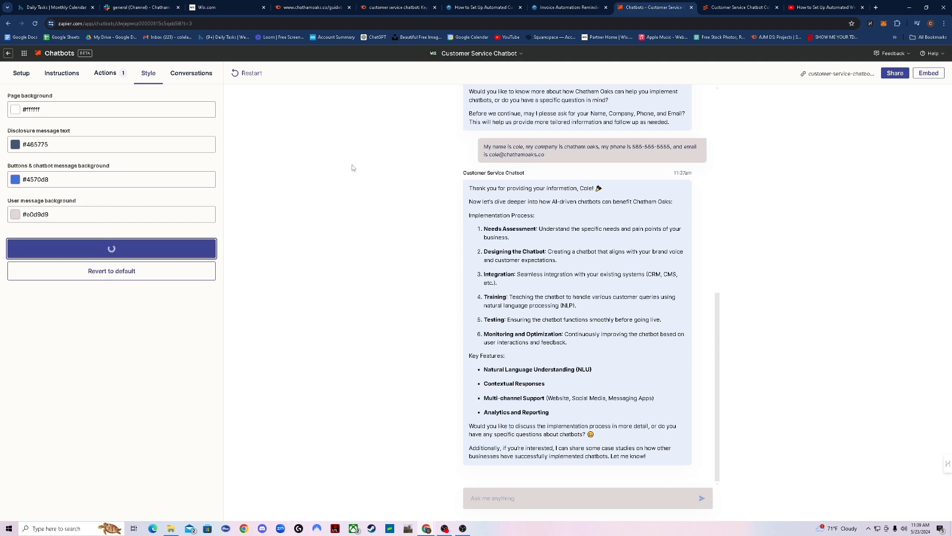
left_click(188, 82)
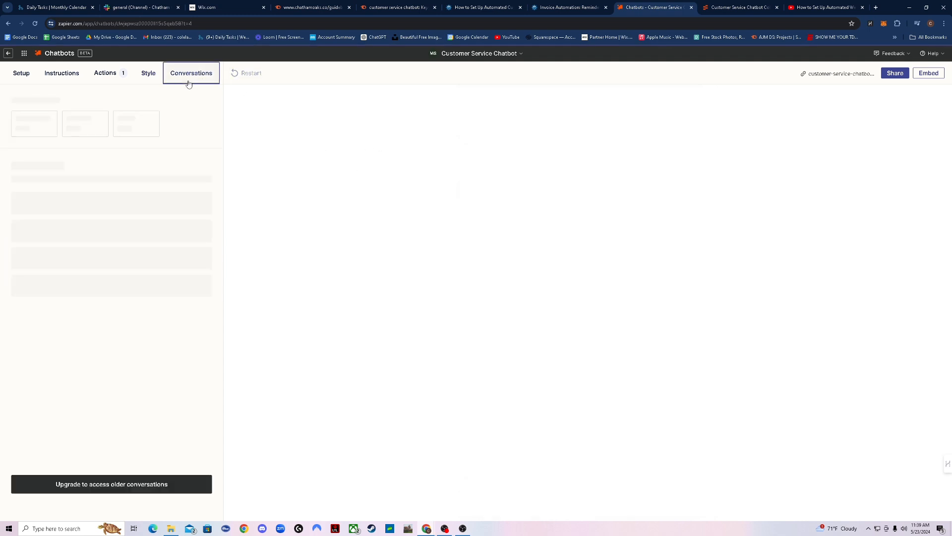
Move between the style settings and the chatbot's recent Conversations view
left_click(144, 72)
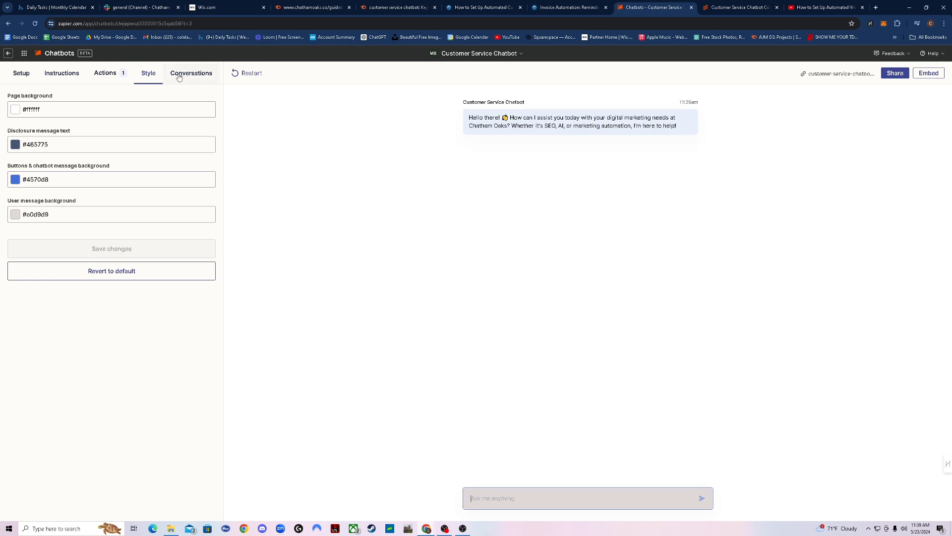
left_click(180, 78)
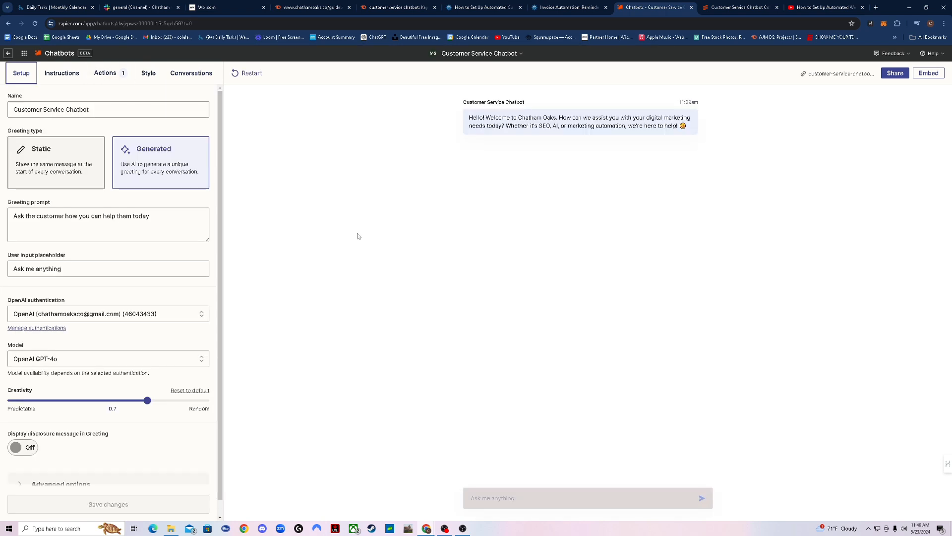
Preview the public chat page, then choose the Pop up embed option
left_click(834, 77)
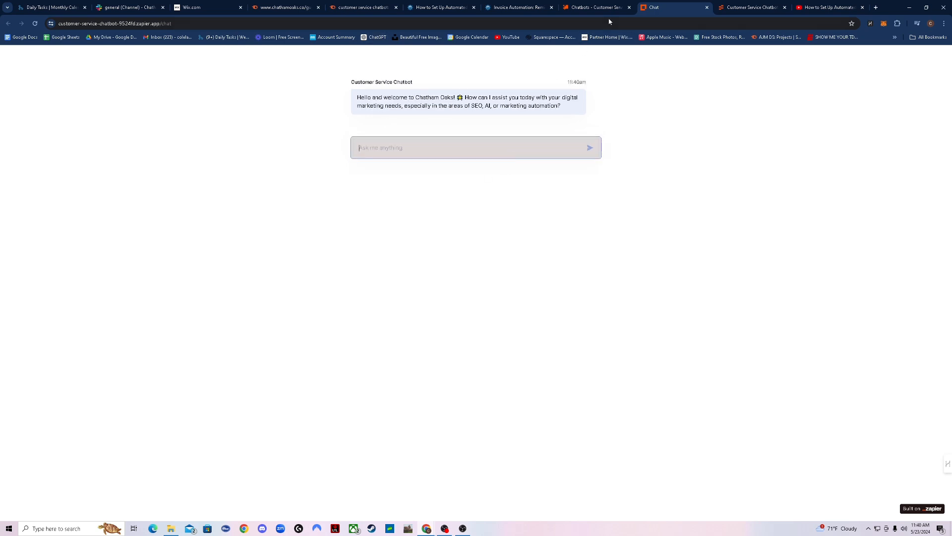
left_click(706, 8)
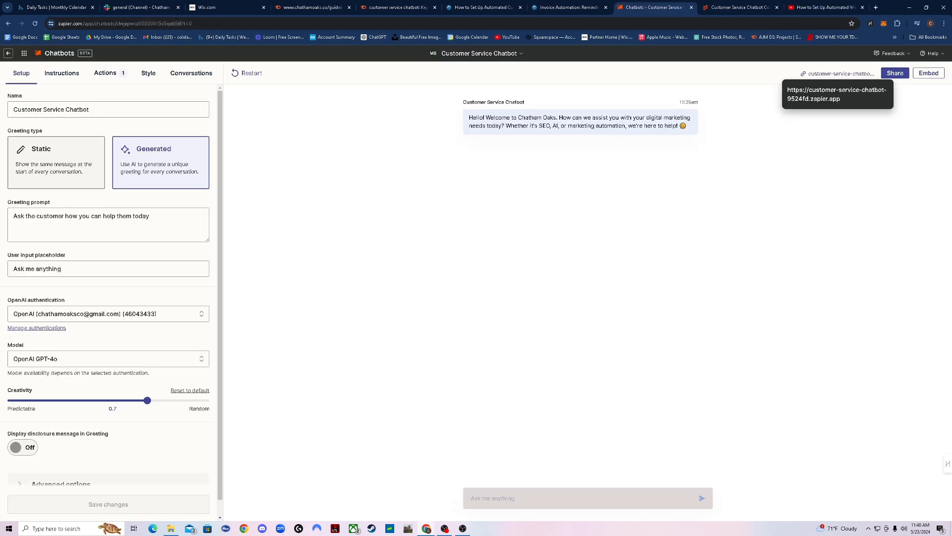
left_click(929, 73)
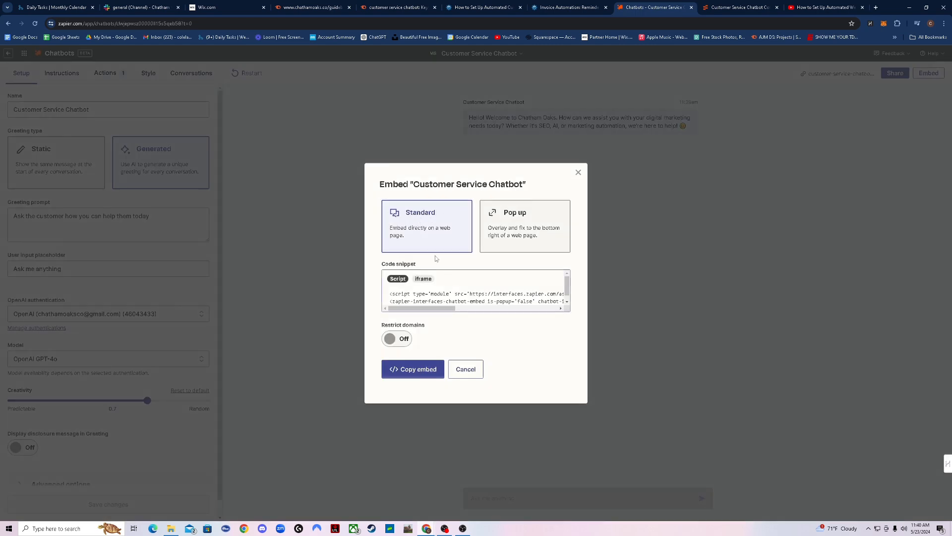
left_click(521, 238)
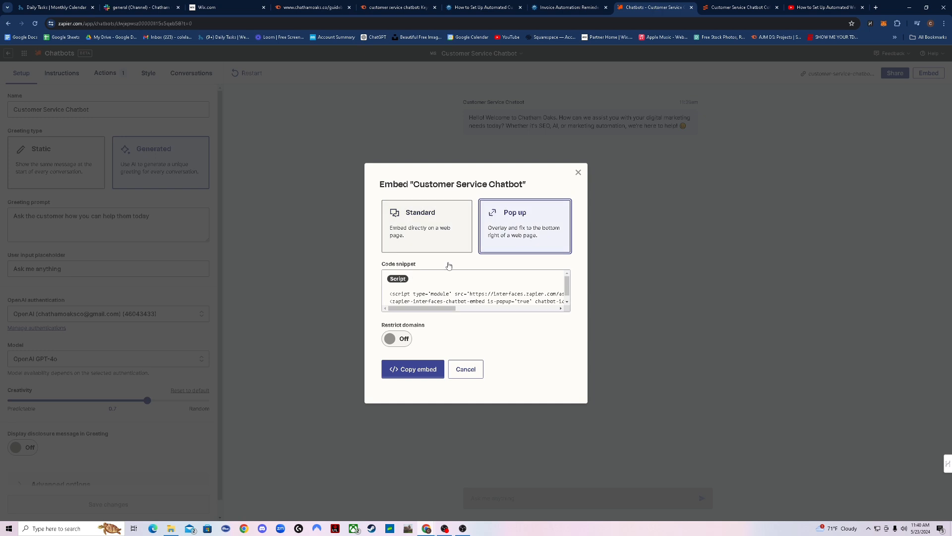
Copy the pop-up embed code, check the domain restriction option, and close the embed dialog
left_click(397, 339)
left_click(397, 338)
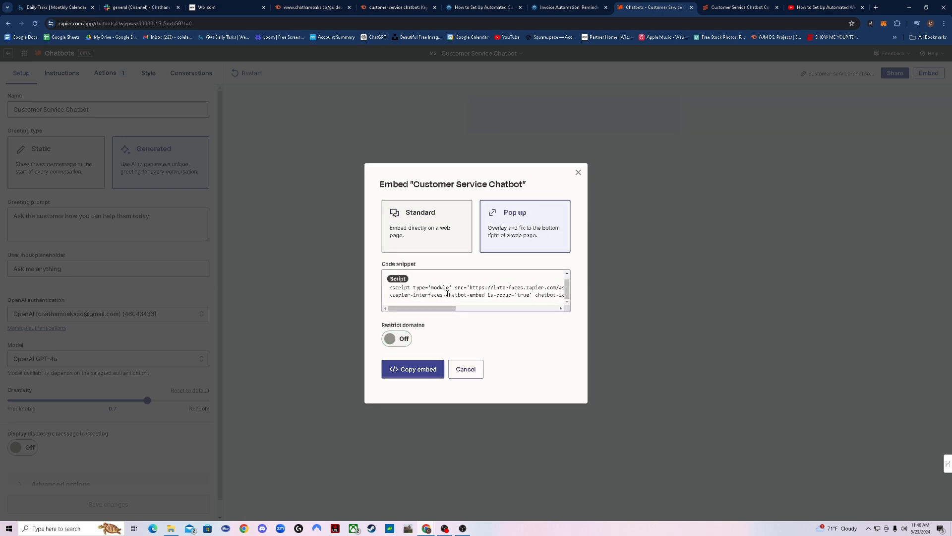
left_click(404, 371)
left_click(396, 338)
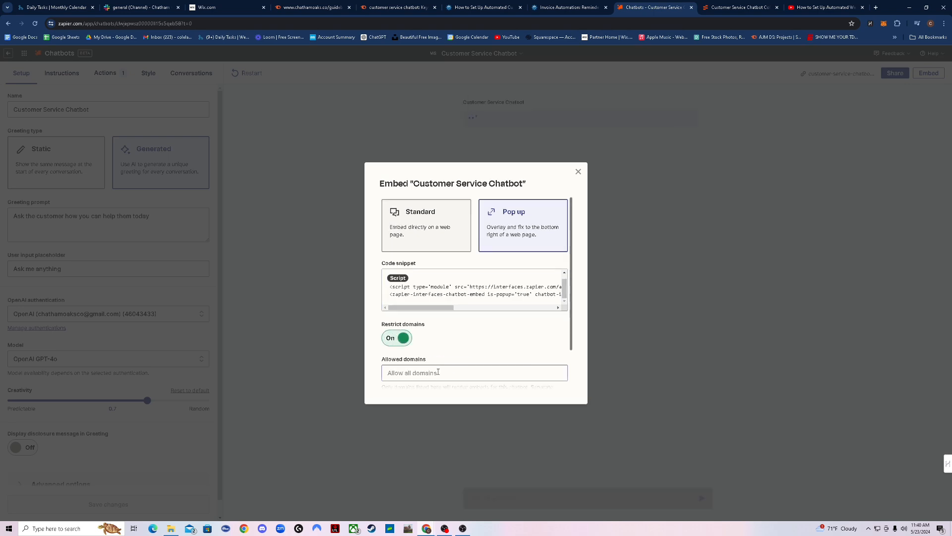
scroll(404, 317, "down", 1)
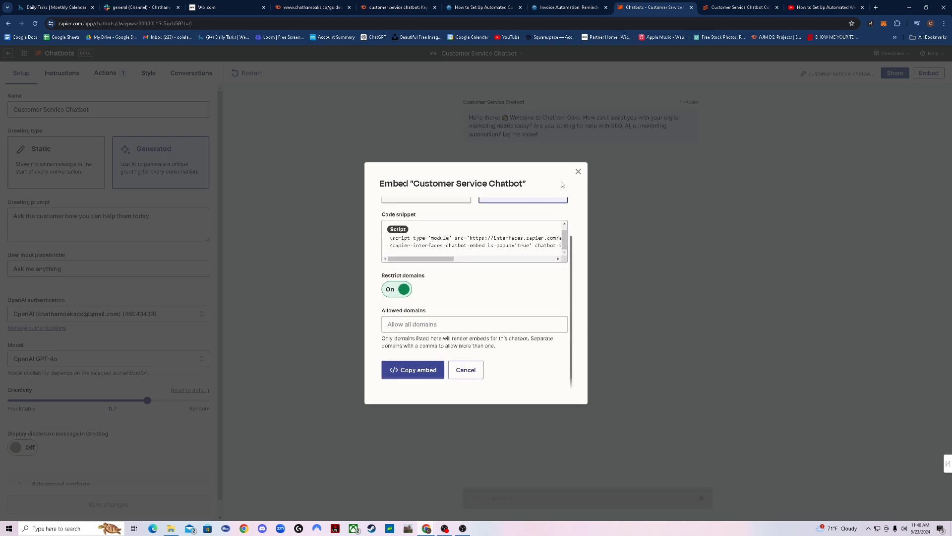
left_click(578, 172)
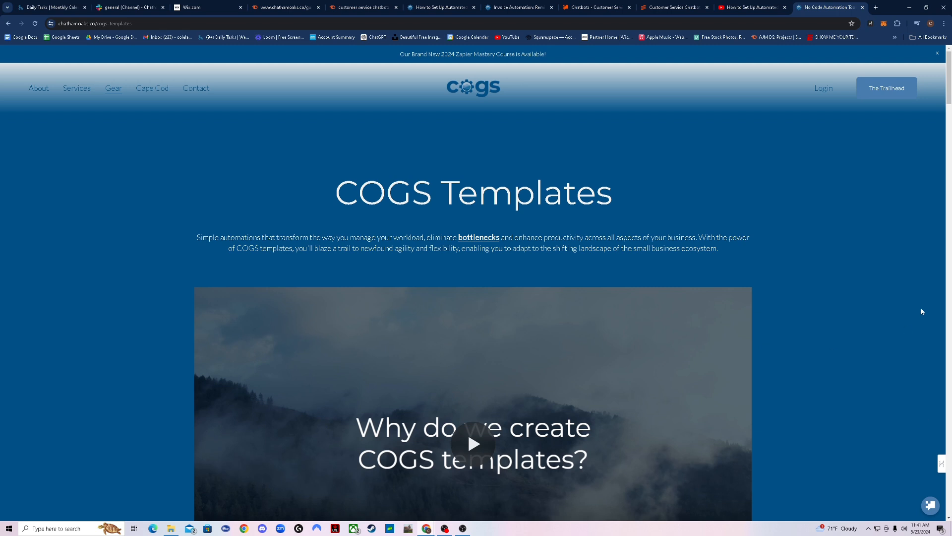
Ask the website's popup COGS Bot 'i would help with collecting customer information'
left_click(928, 505)
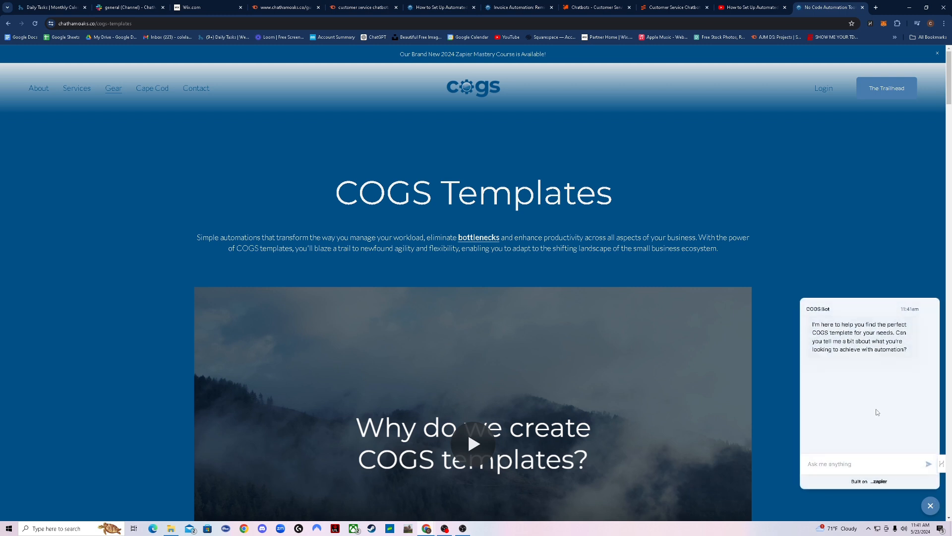
left_click(834, 469)
type("i would help with")
type("collectin")
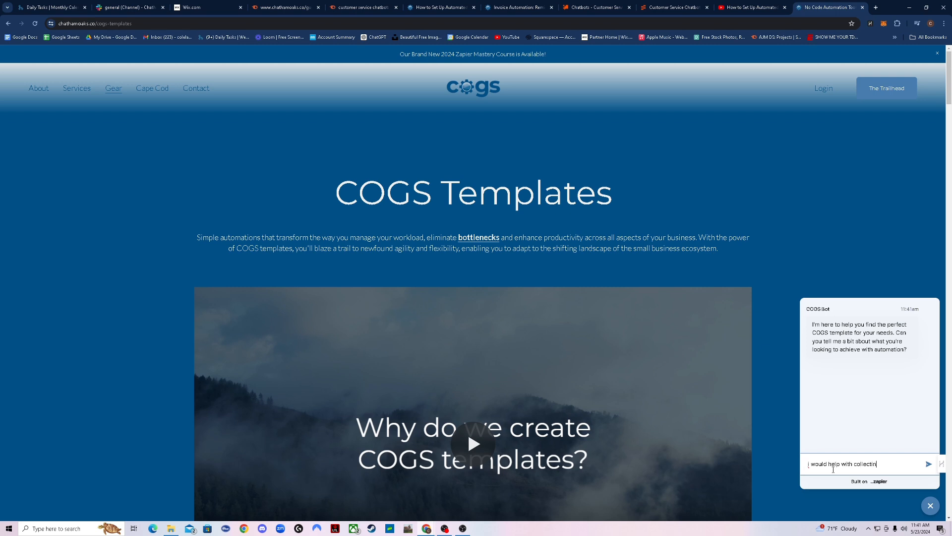
type("g customer information")
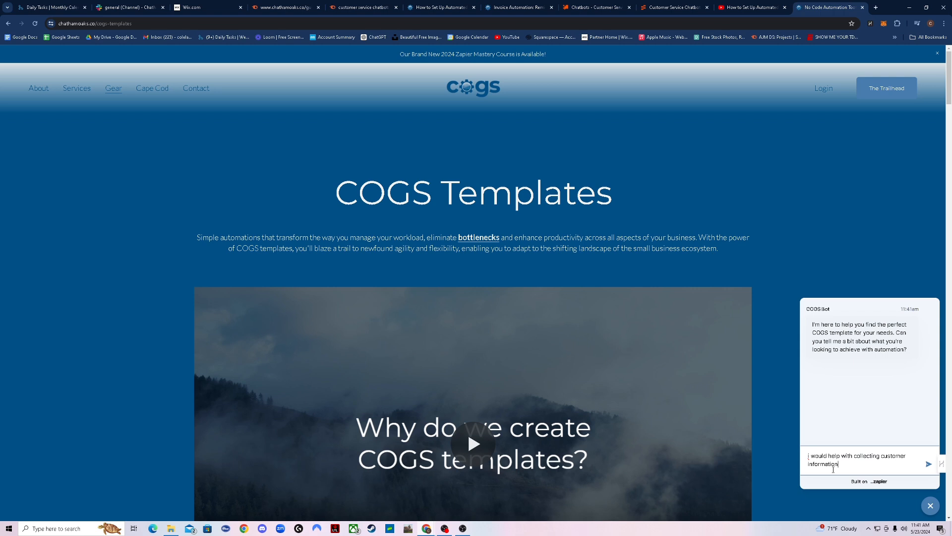
key("Return")
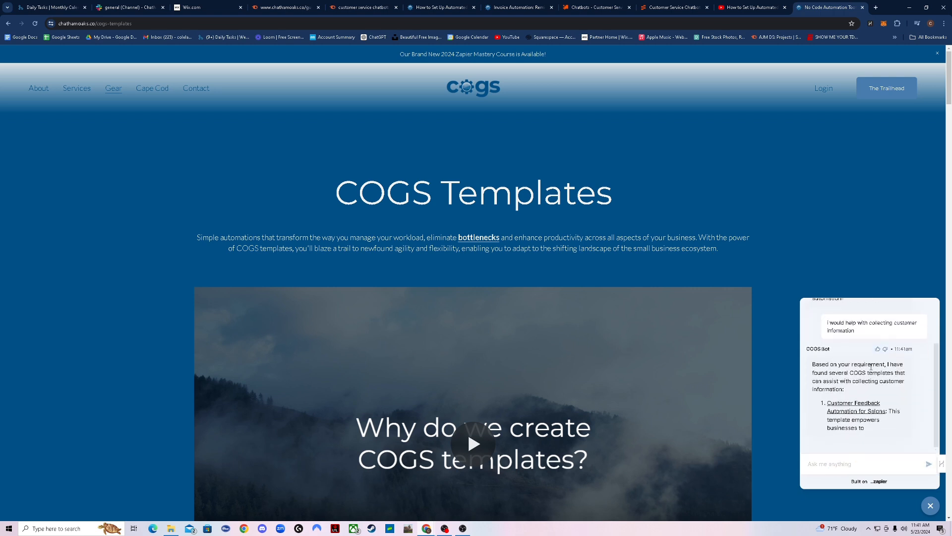
Open the suggested Customer Feedback Automation for Salons template, then return to the COGS Templates chat
scroll(838, 347, "up", 1)
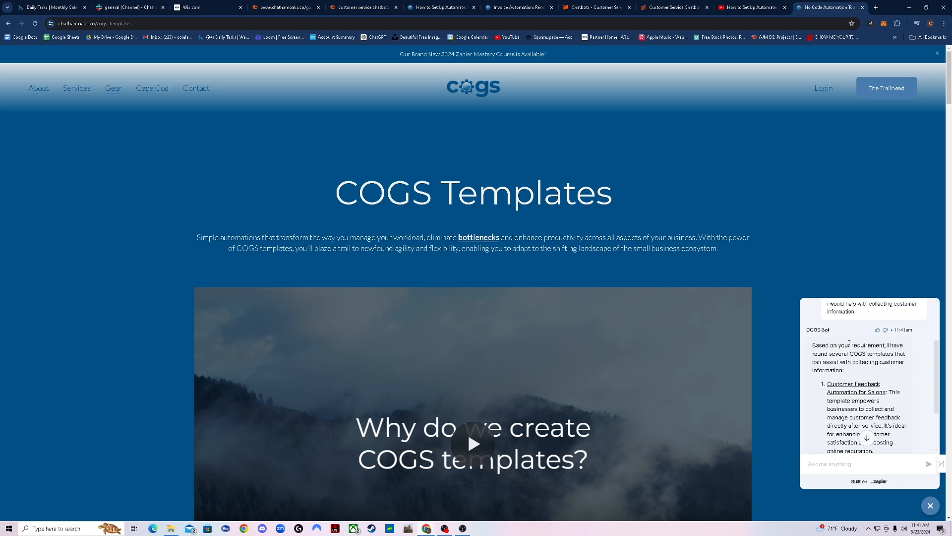
left_click(859, 393)
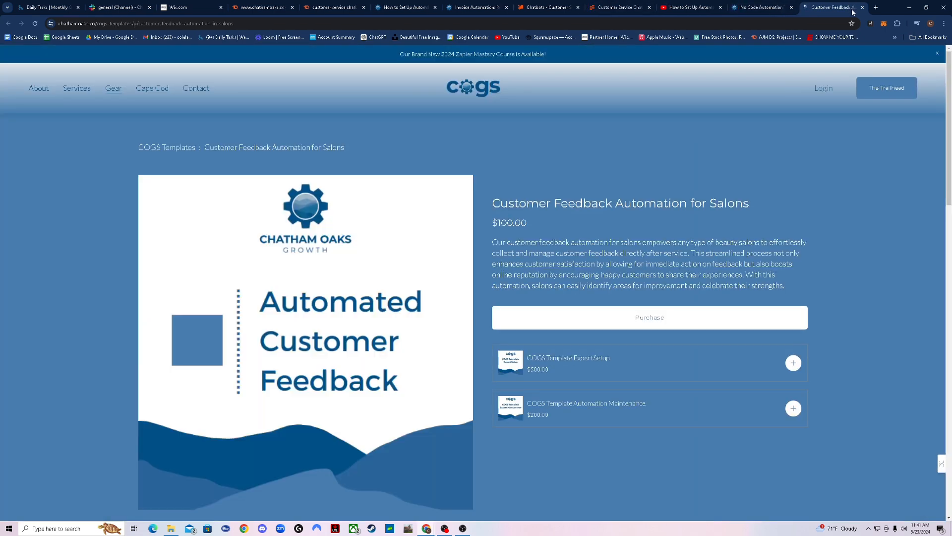
left_click(863, 8)
left_click(602, 7)
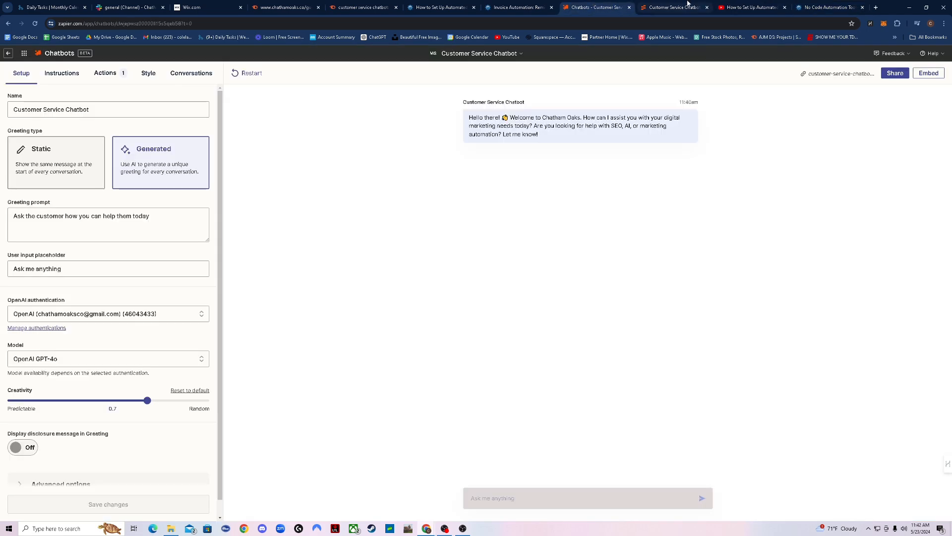
left_click(687, 7)
left_click(828, 8)
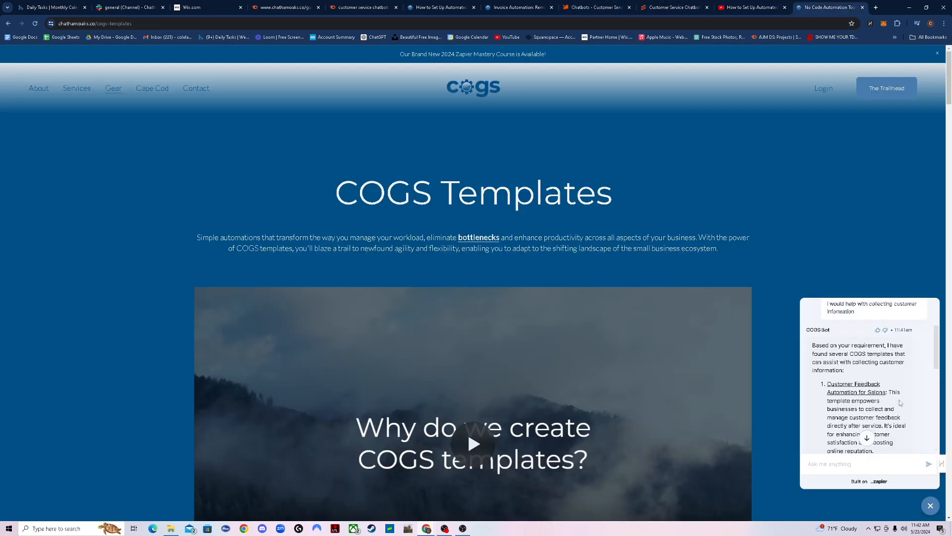
scroll(900, 402, "down", 2)
scroll(895, 387, "up", 3)
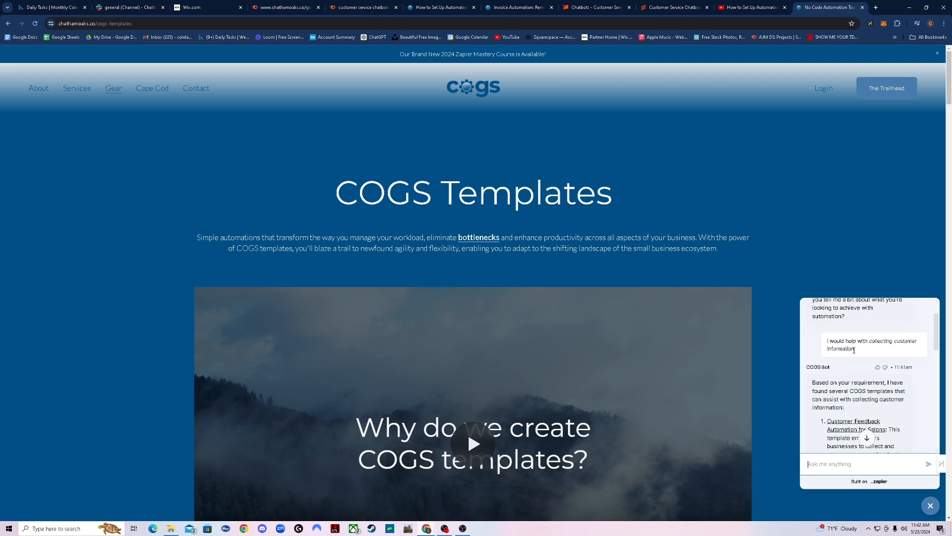
scroll(853, 350, "down", 1)
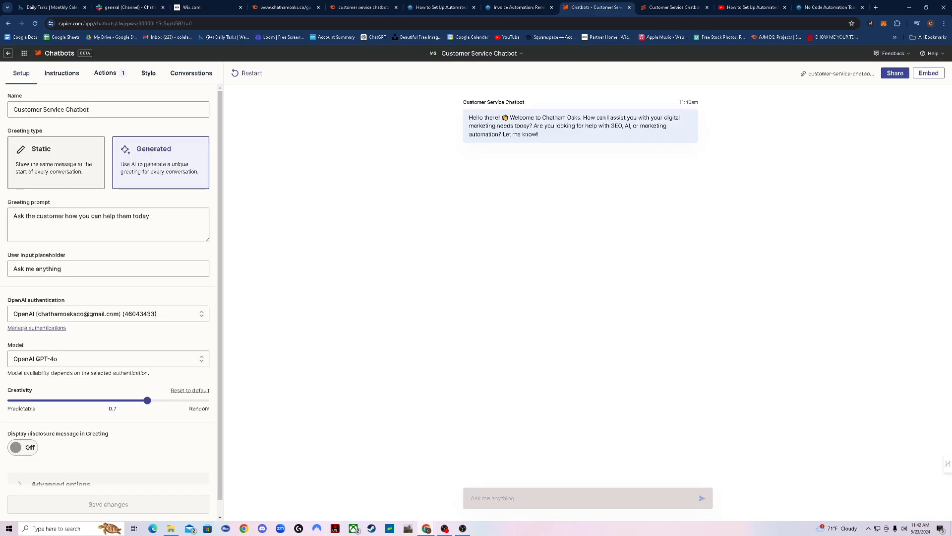